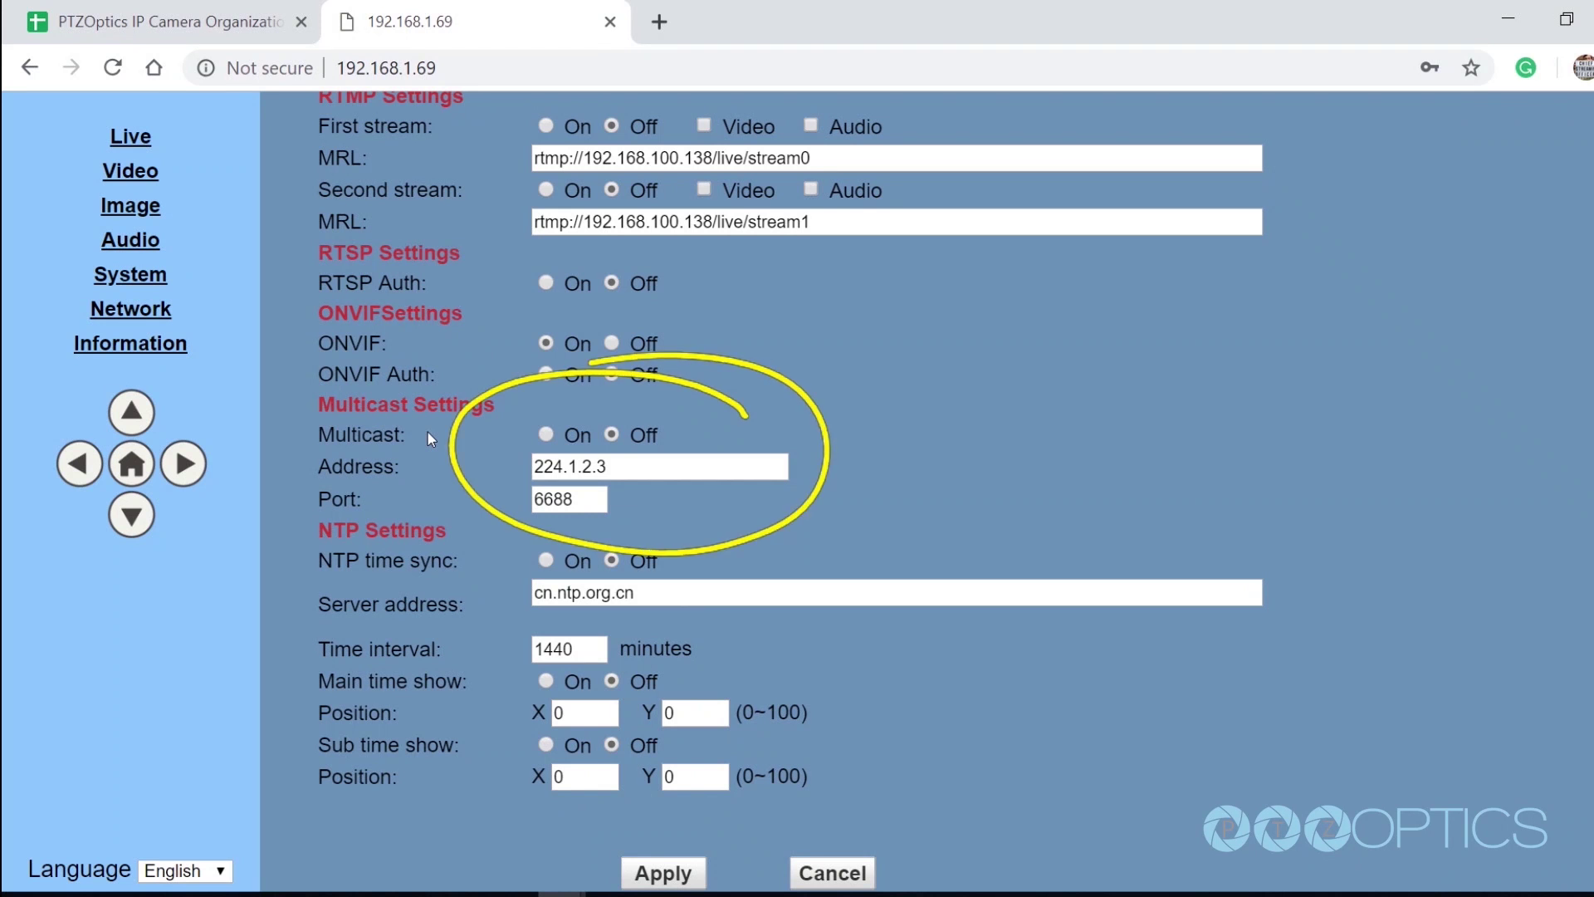
Switch Multicast to On on the camera's Network page
left_click(544, 434)
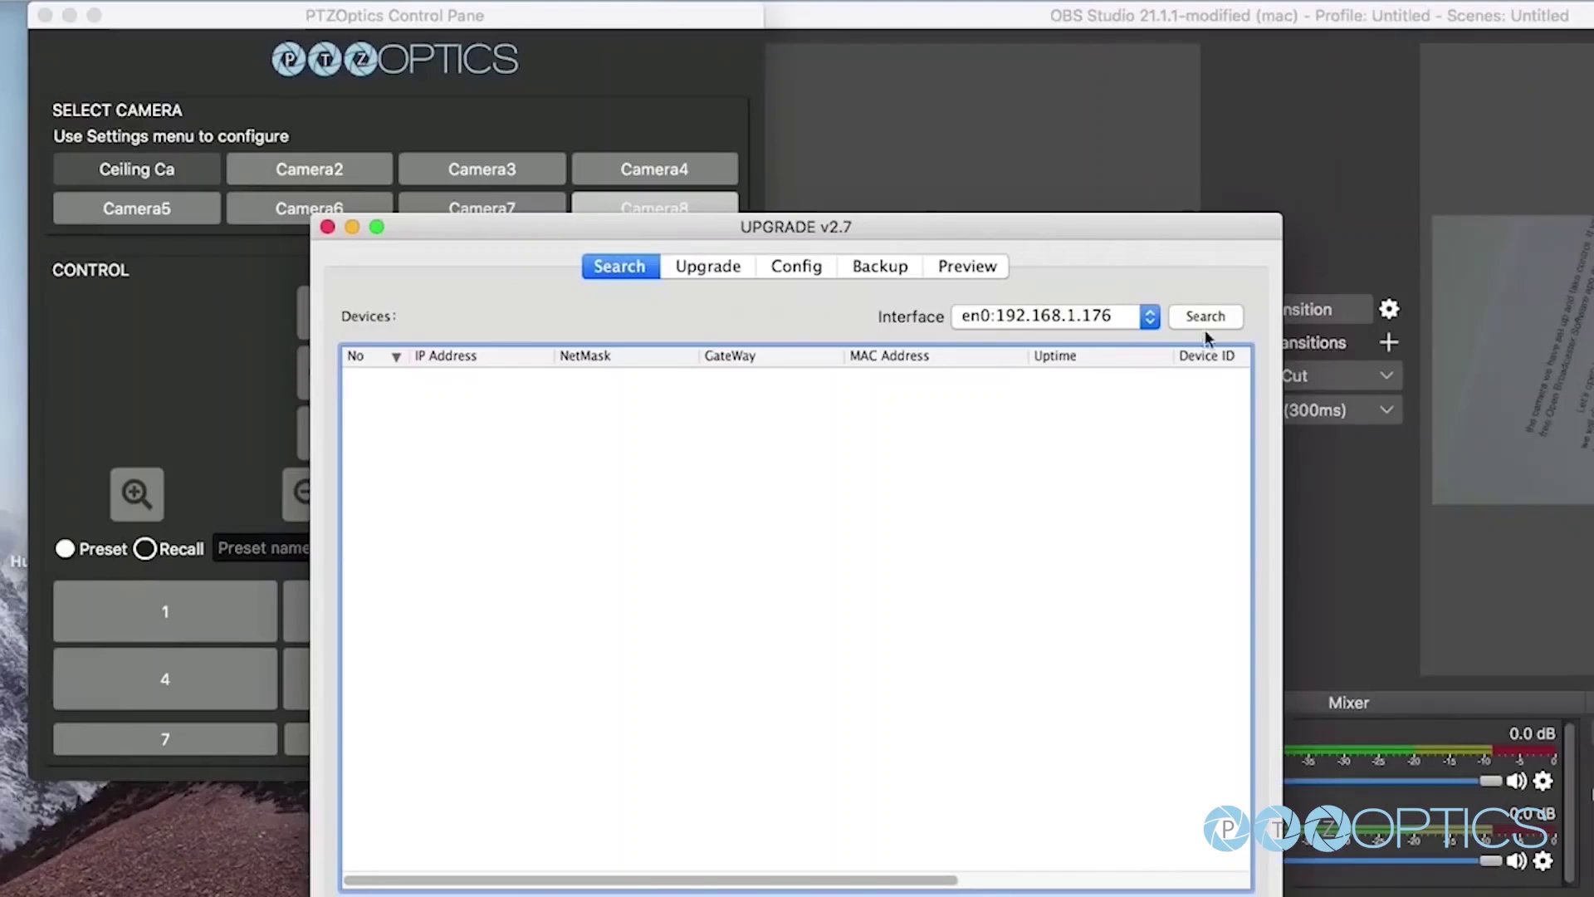
Search for cameras and give the 192.168.1.191 camera manual static IP 192.168.1.190
left_click(1210, 291)
left_click(516, 190)
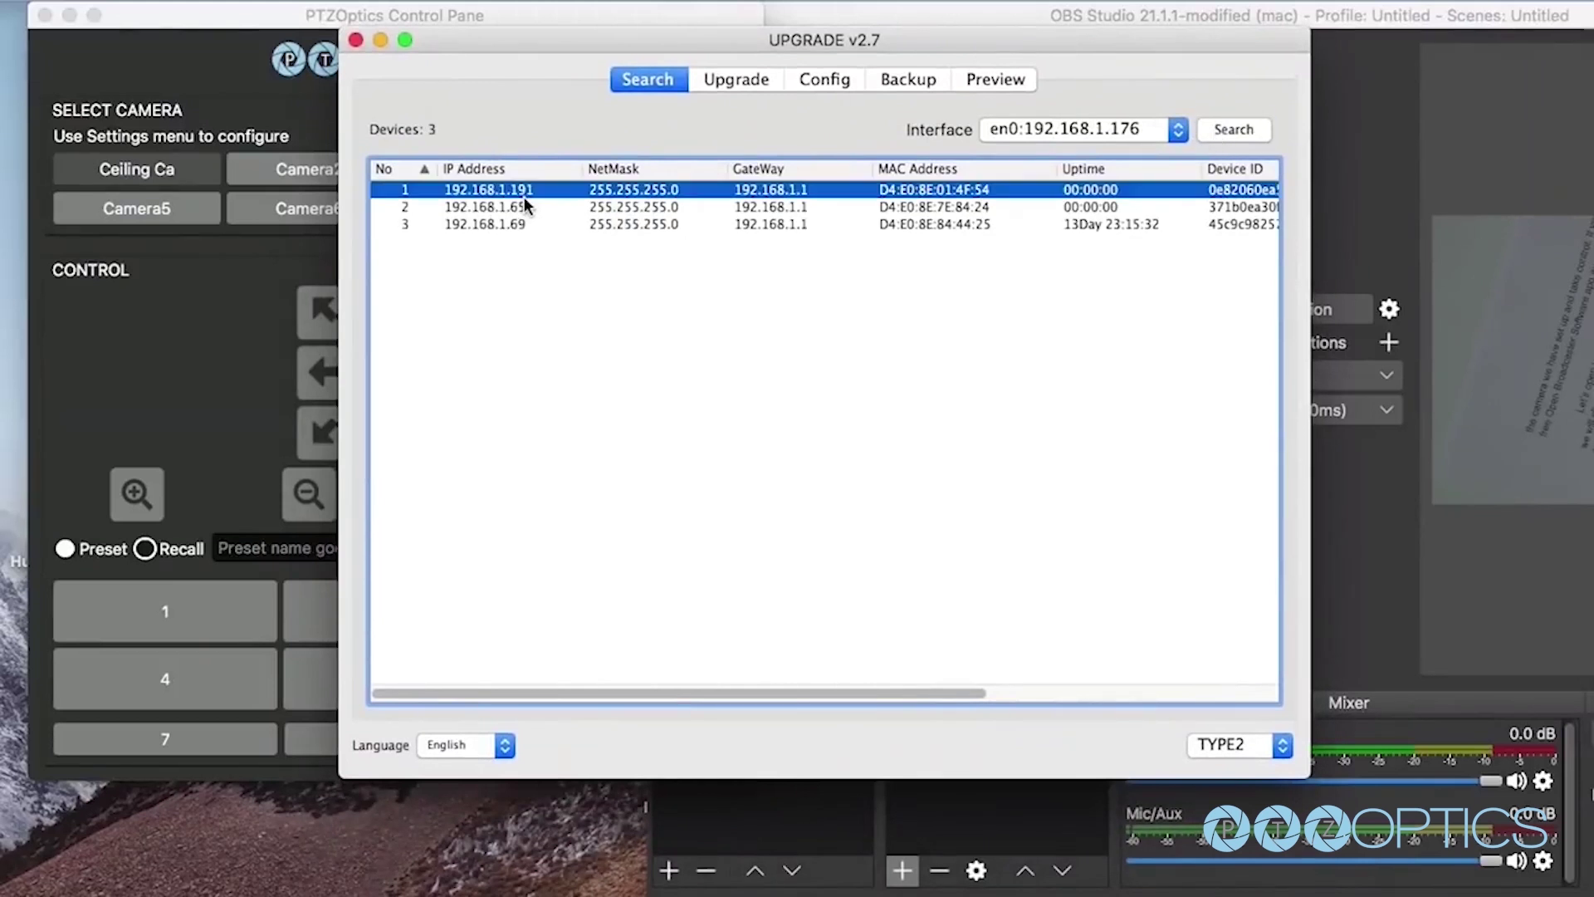
right_click(521, 197)
left_click(550, 235)
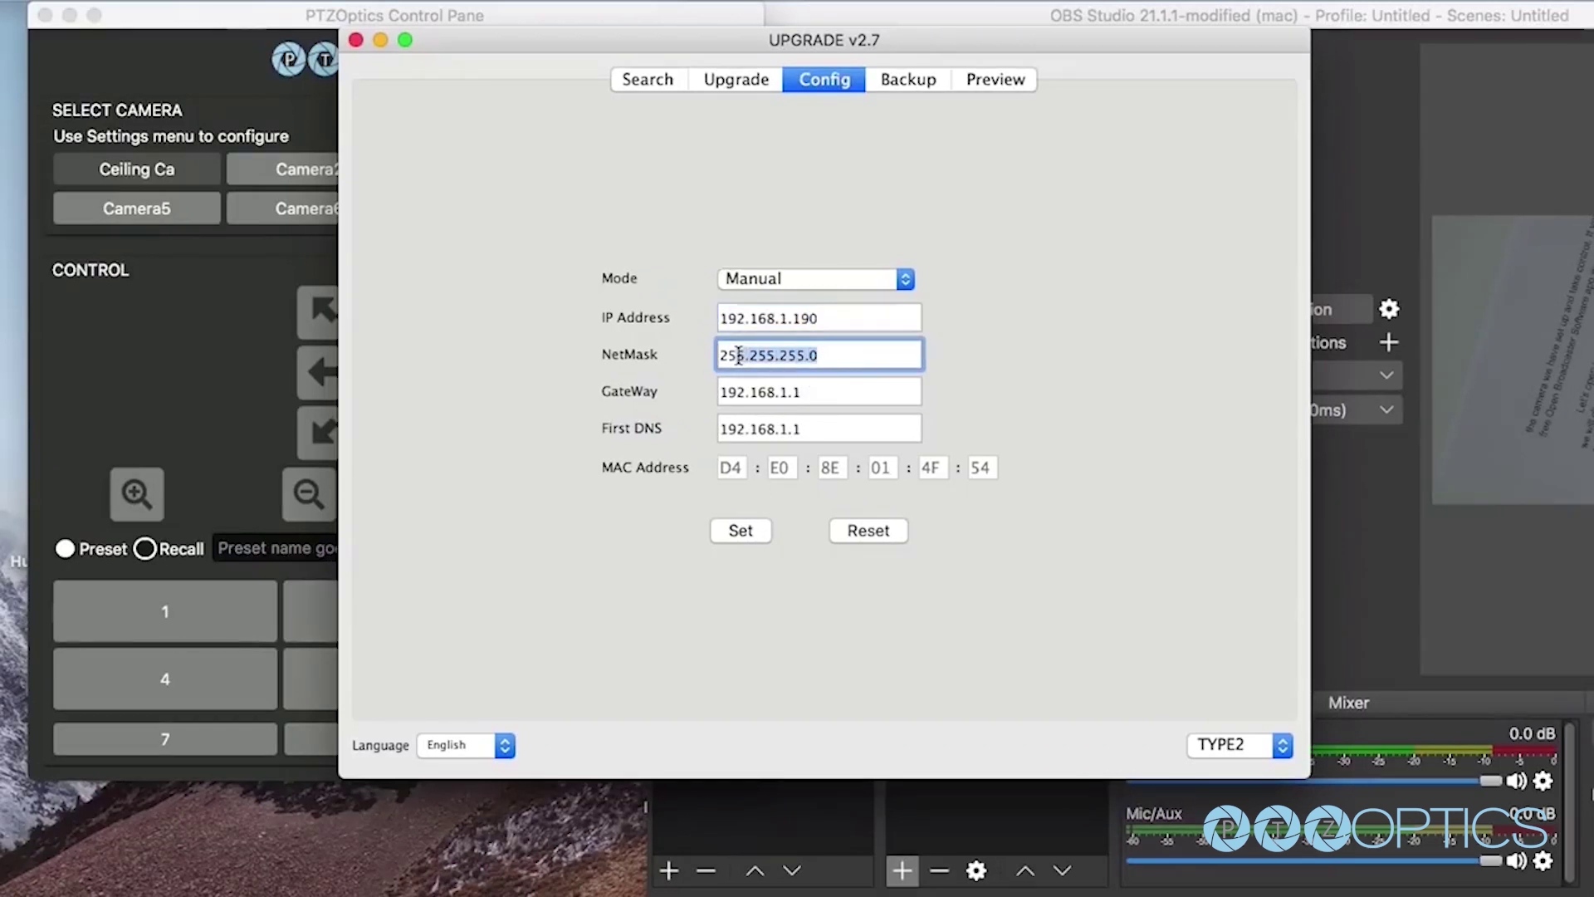
key("Tab")
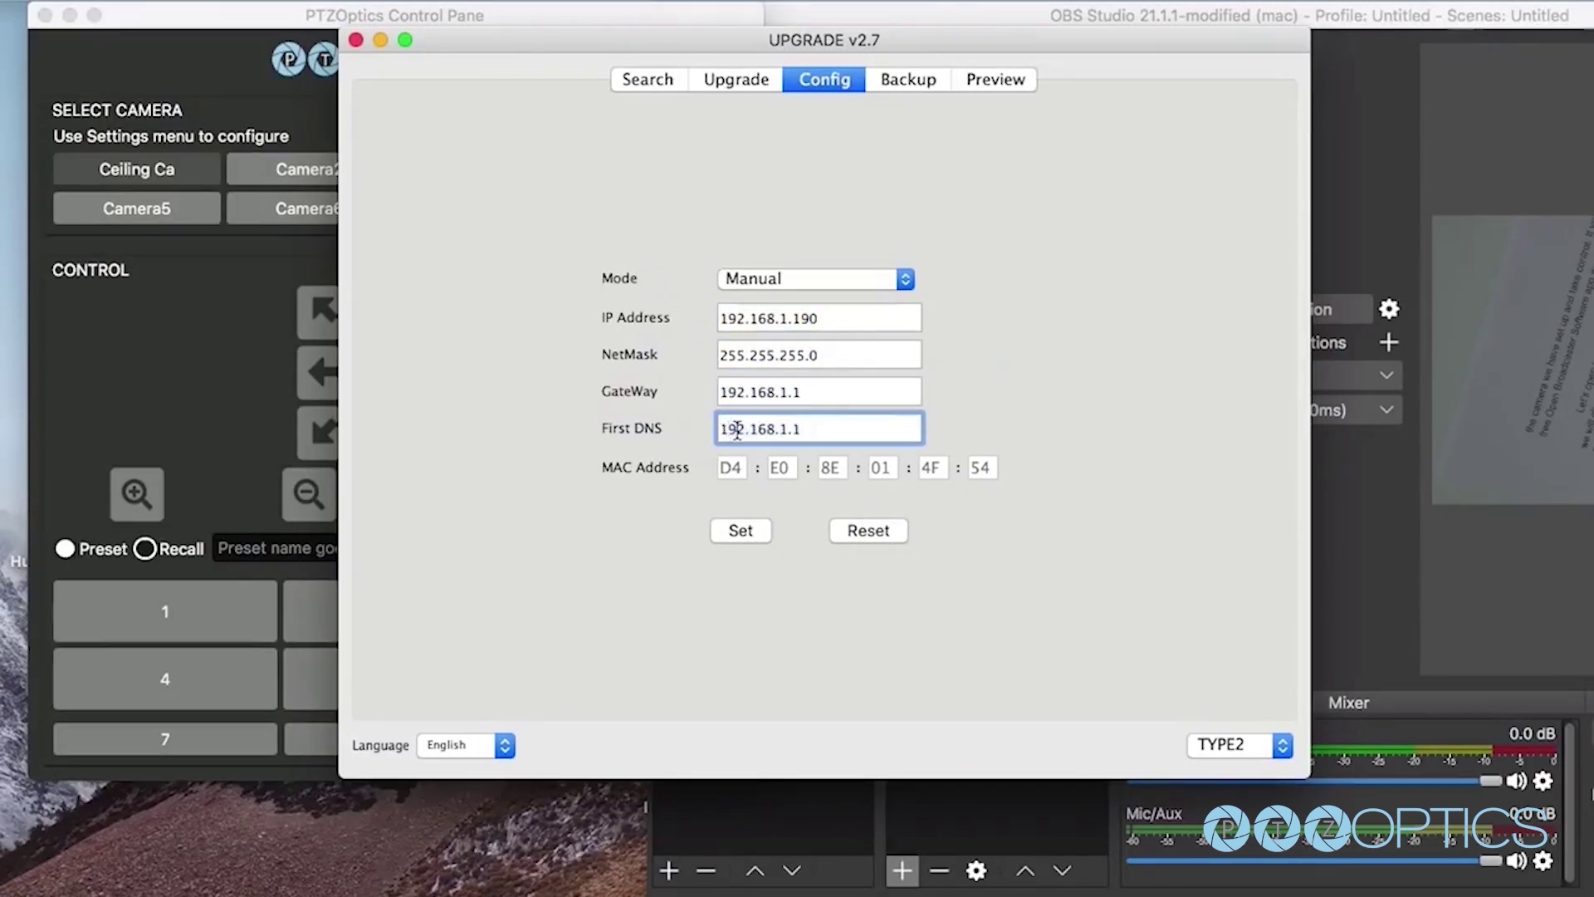
left_click(741, 532)
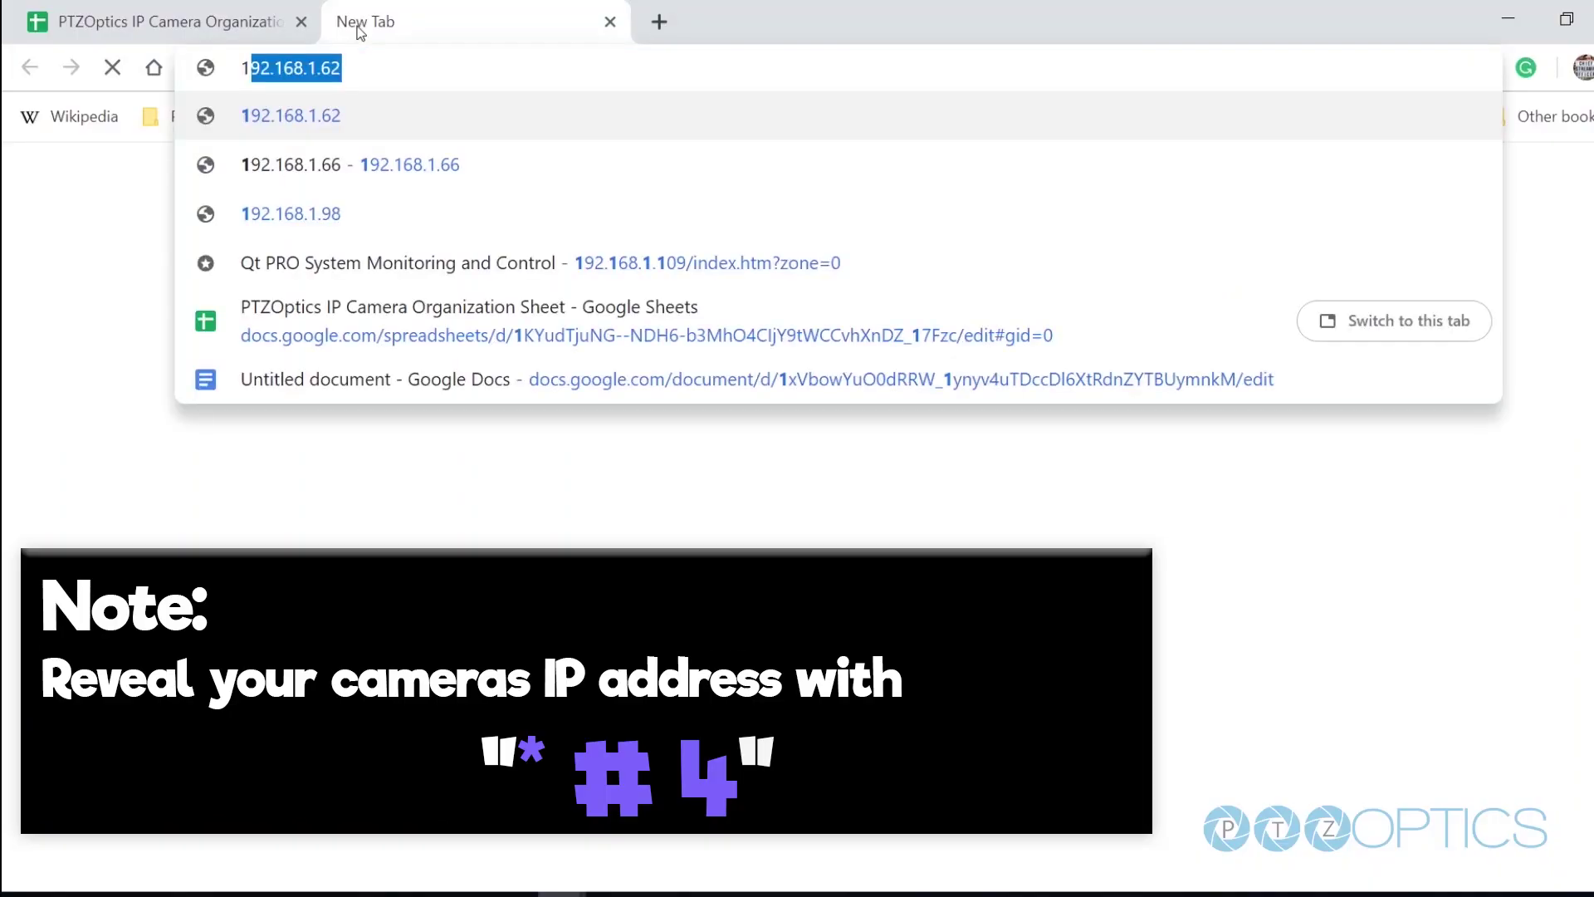
Load the camera page at 192.168.1.69, sign in, and open its System settings
type(".168.1.62")
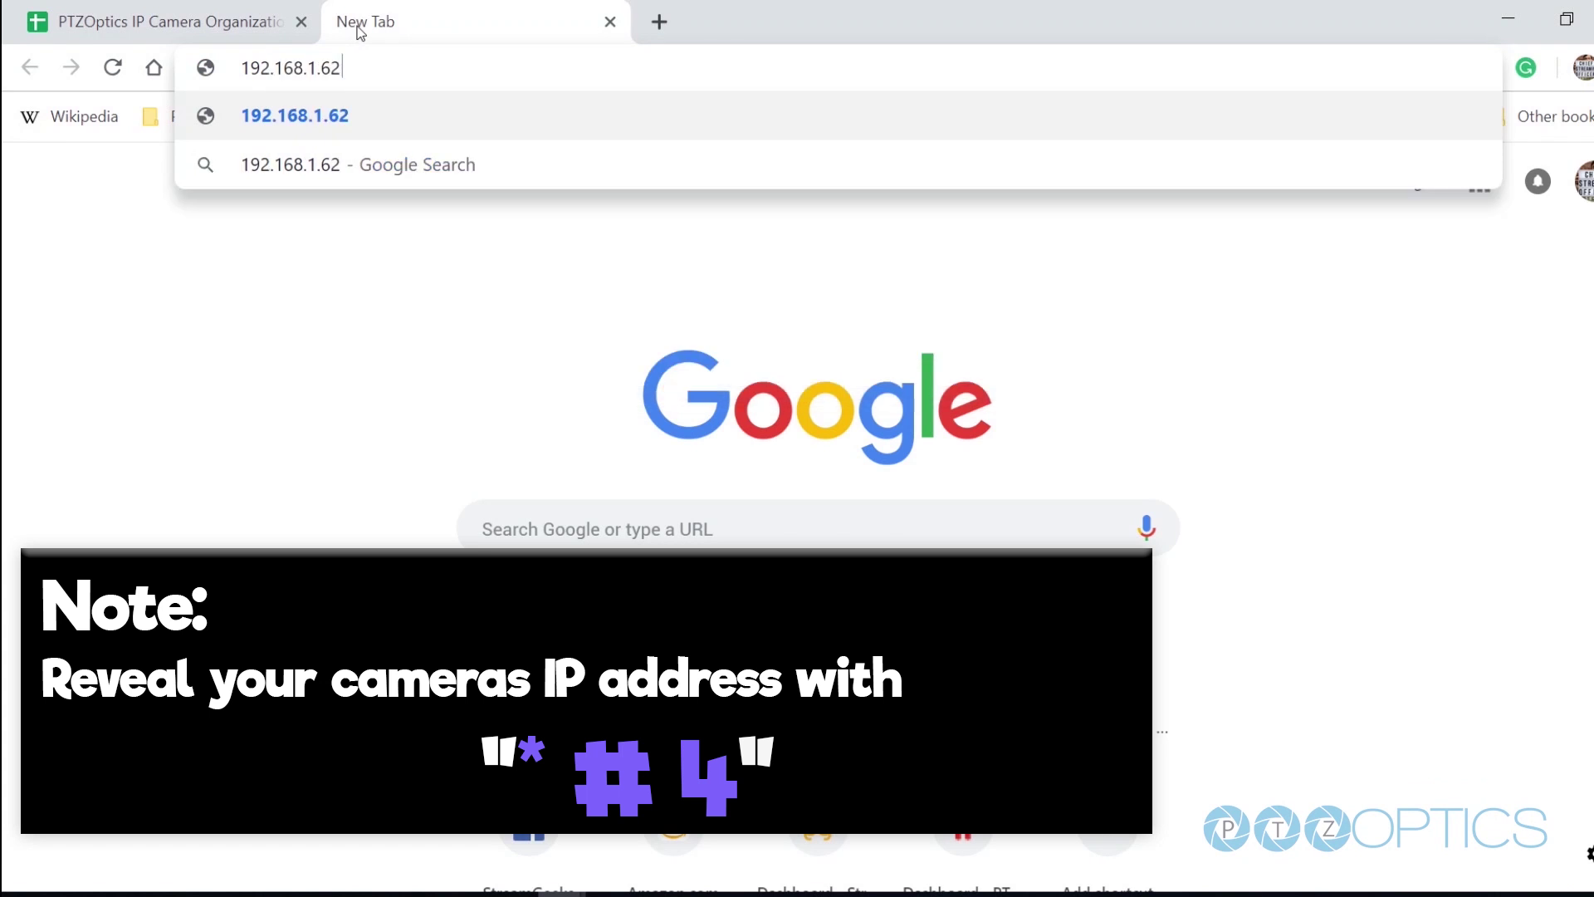
key("BackSpace")
key("BackSpace")
type("69")
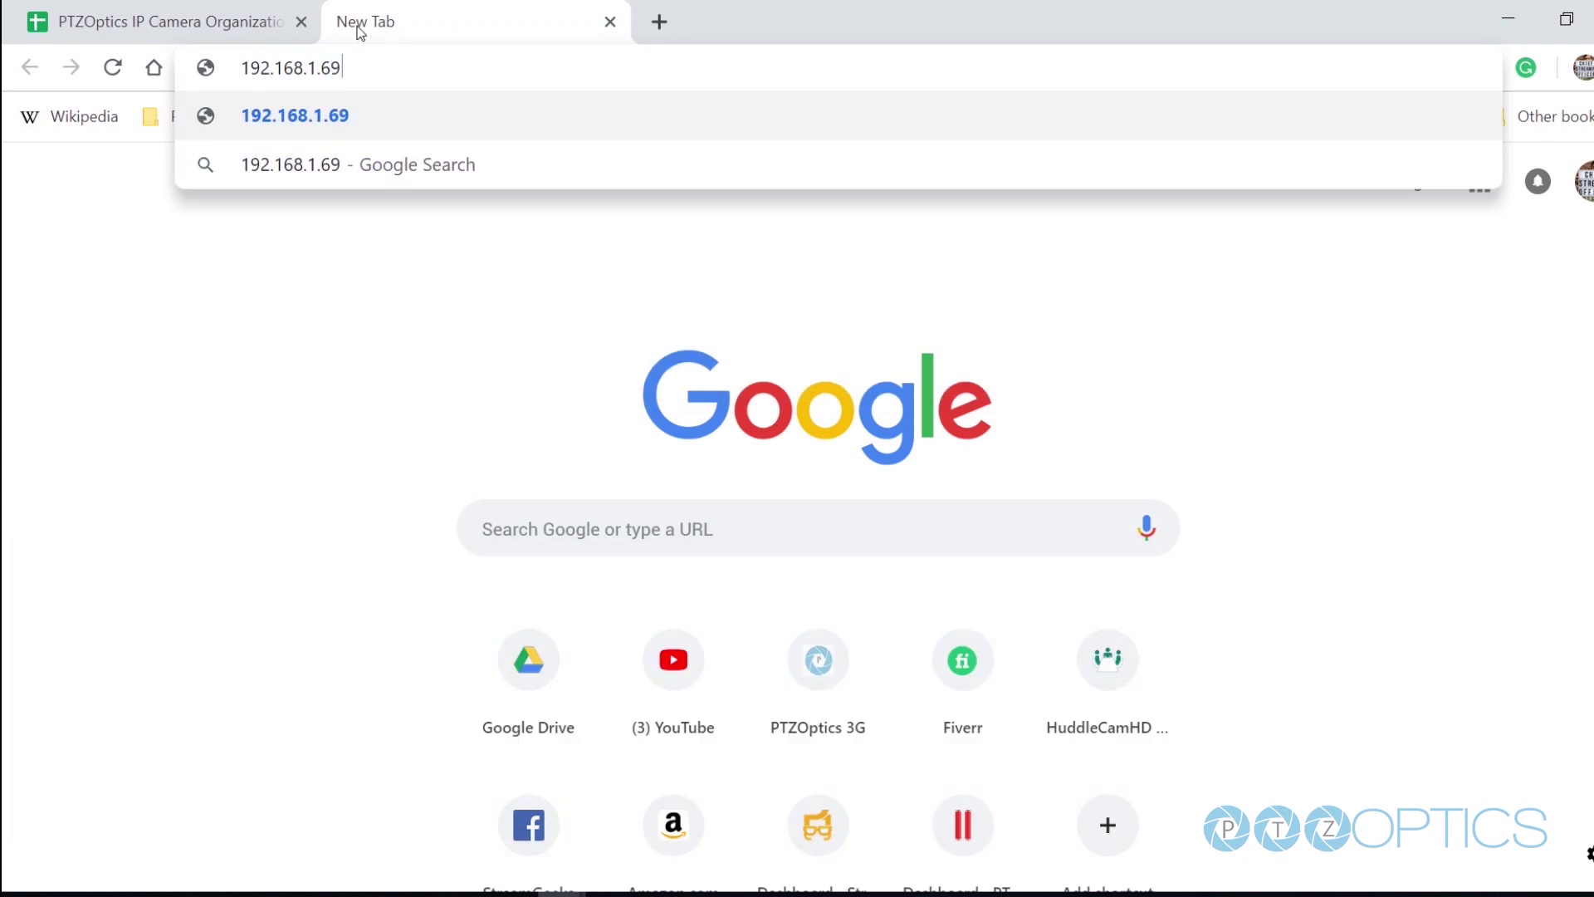
key("Return")
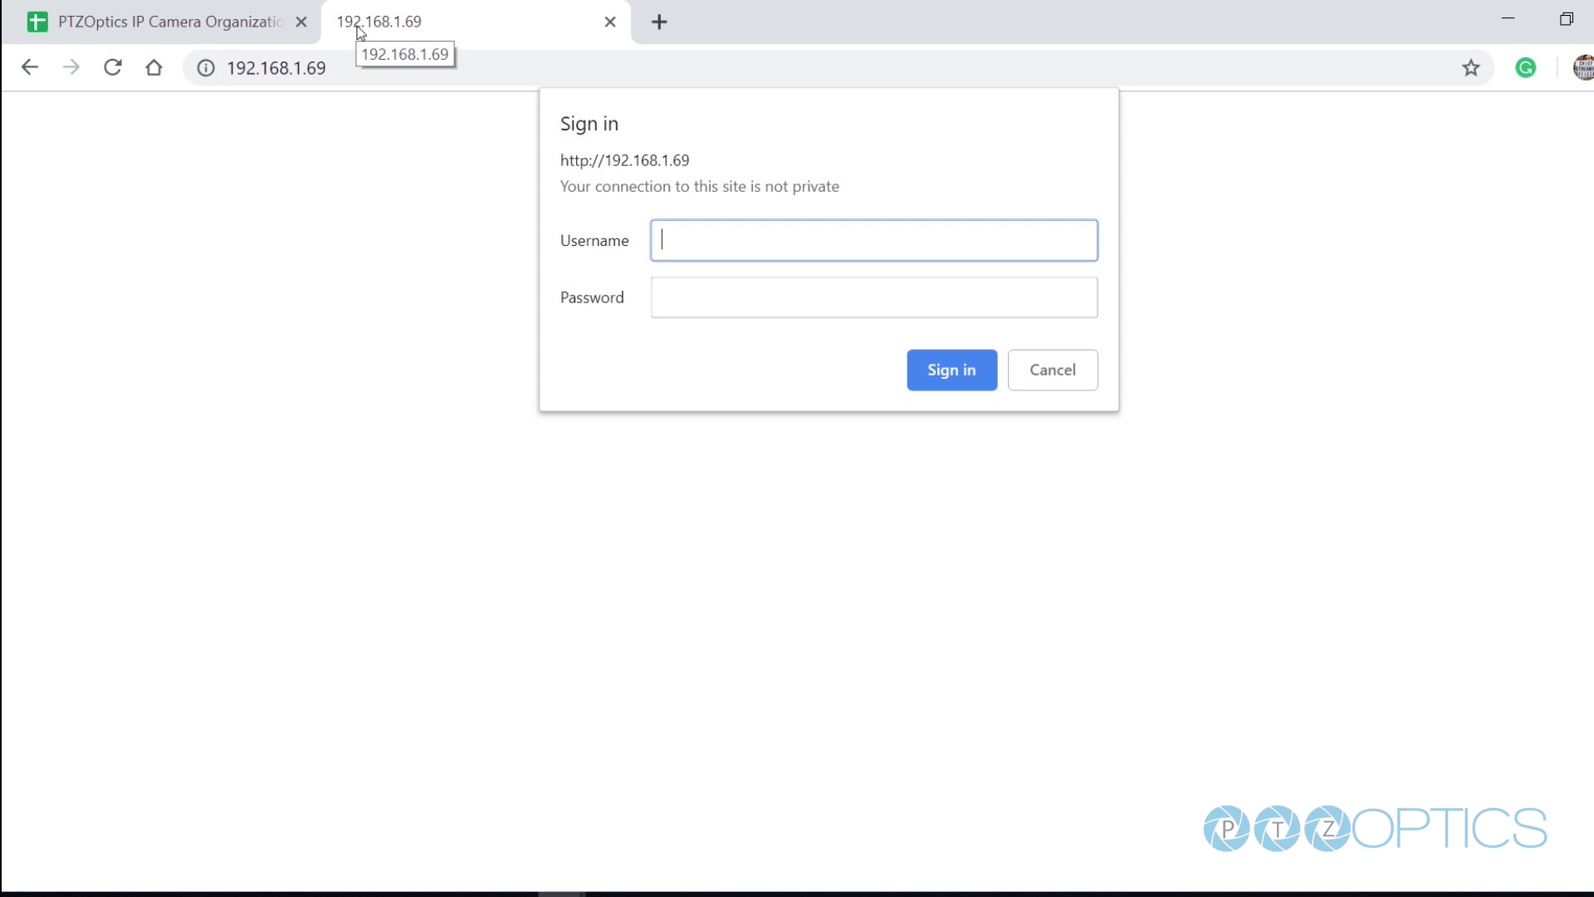
key("Tab")
type("a")
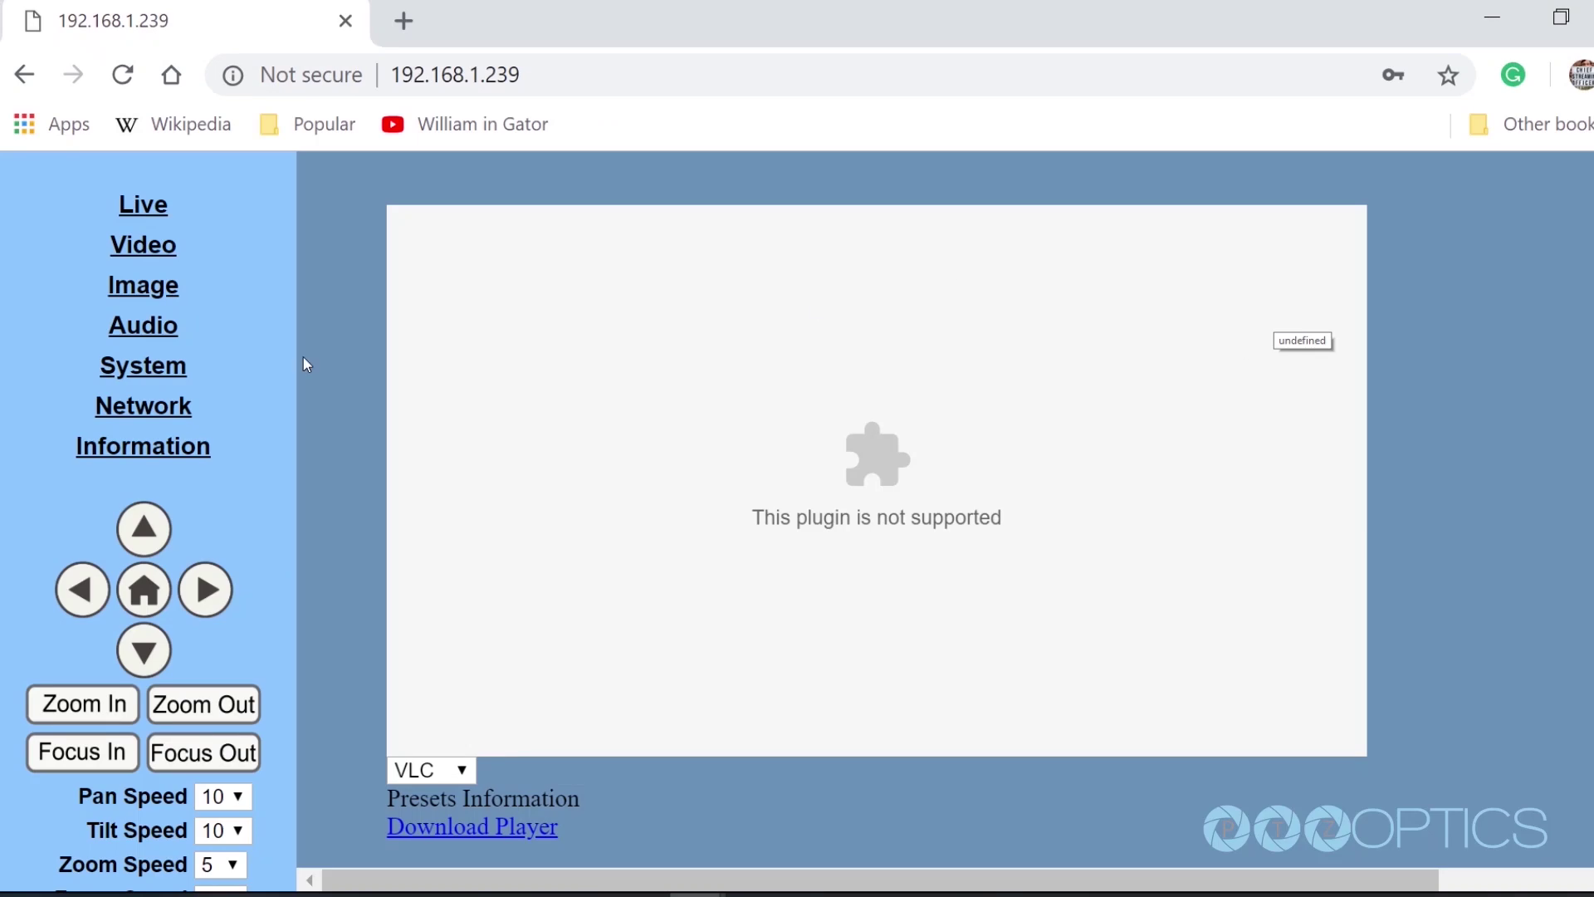
left_click(146, 369)
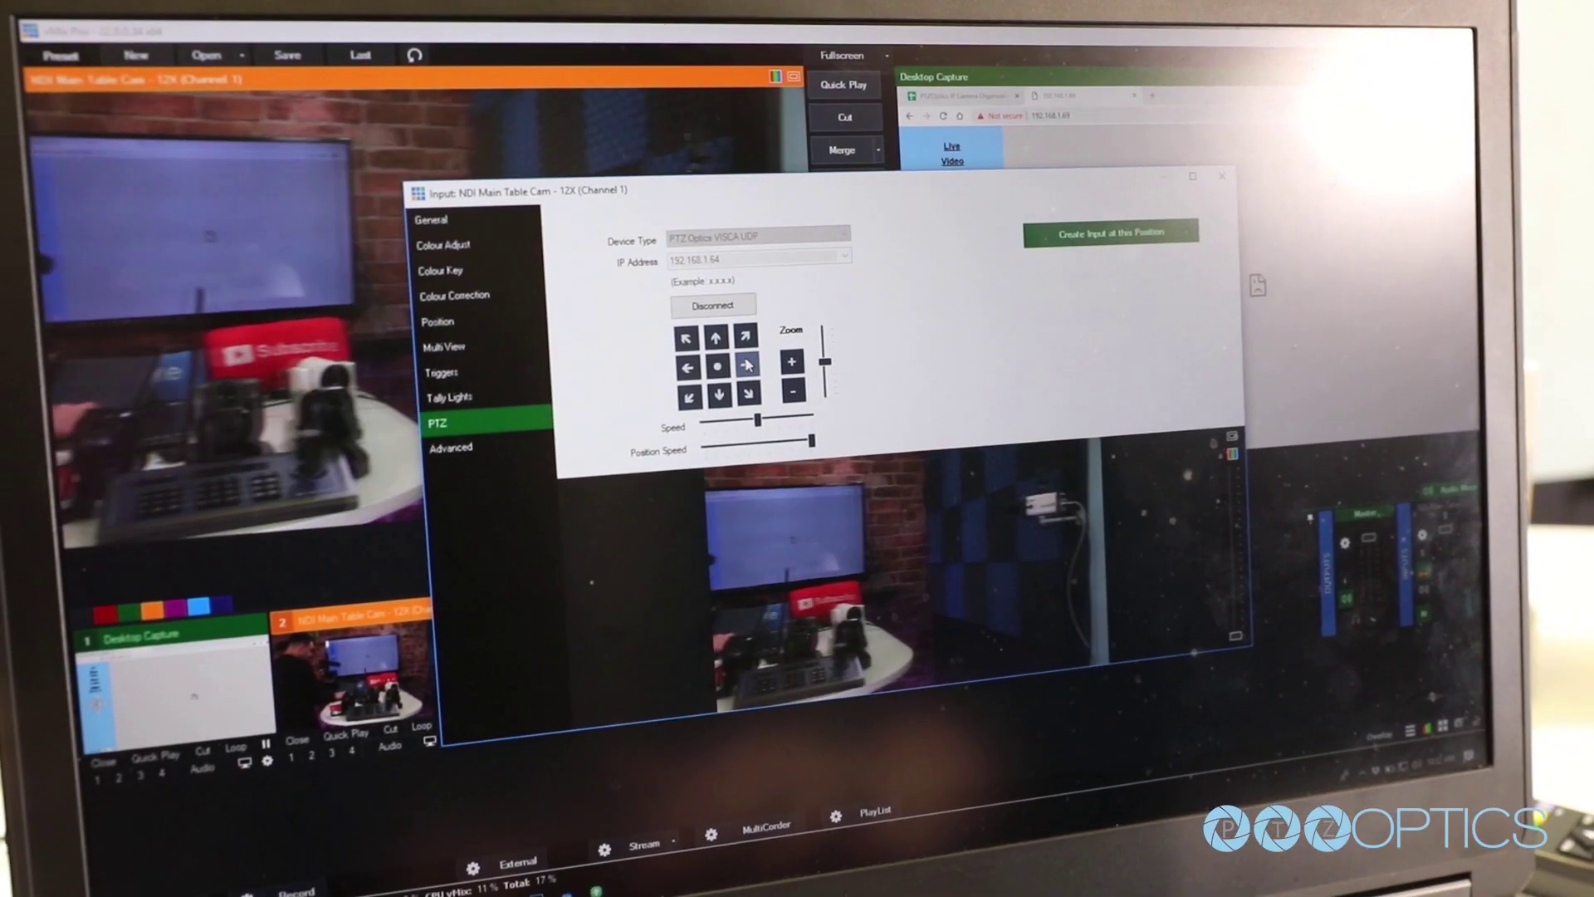
Pan the NDI Main Table Cam right toward the foam wall
left_click(740, 356)
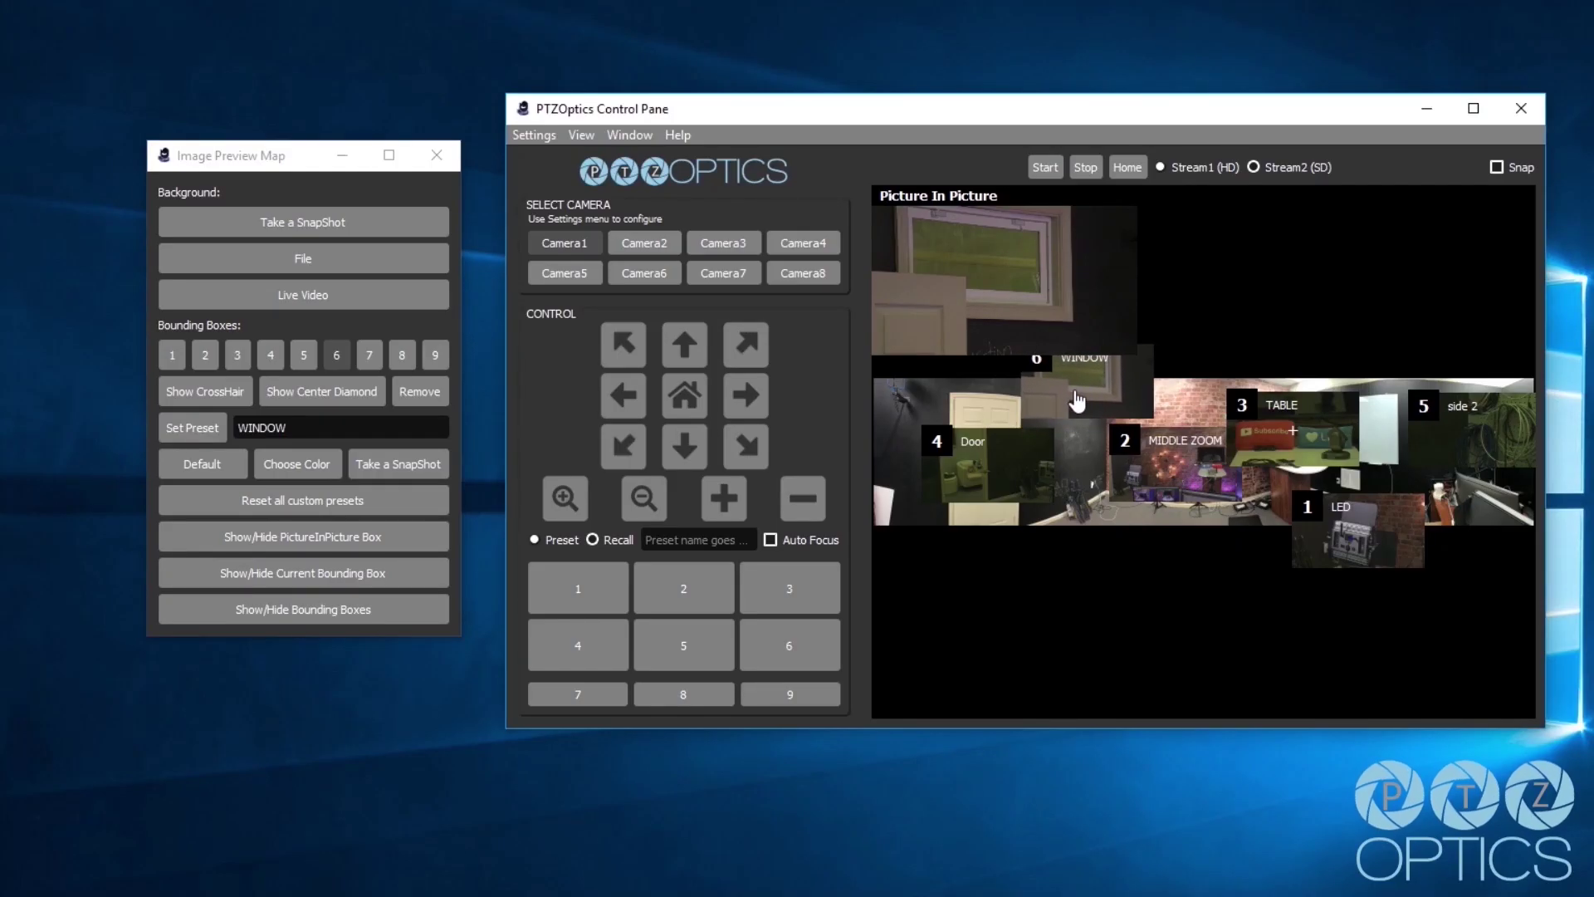
Move the camera through the MIDDLE ZOOM and WINDOW views, ending on the Door view
left_click(1193, 456)
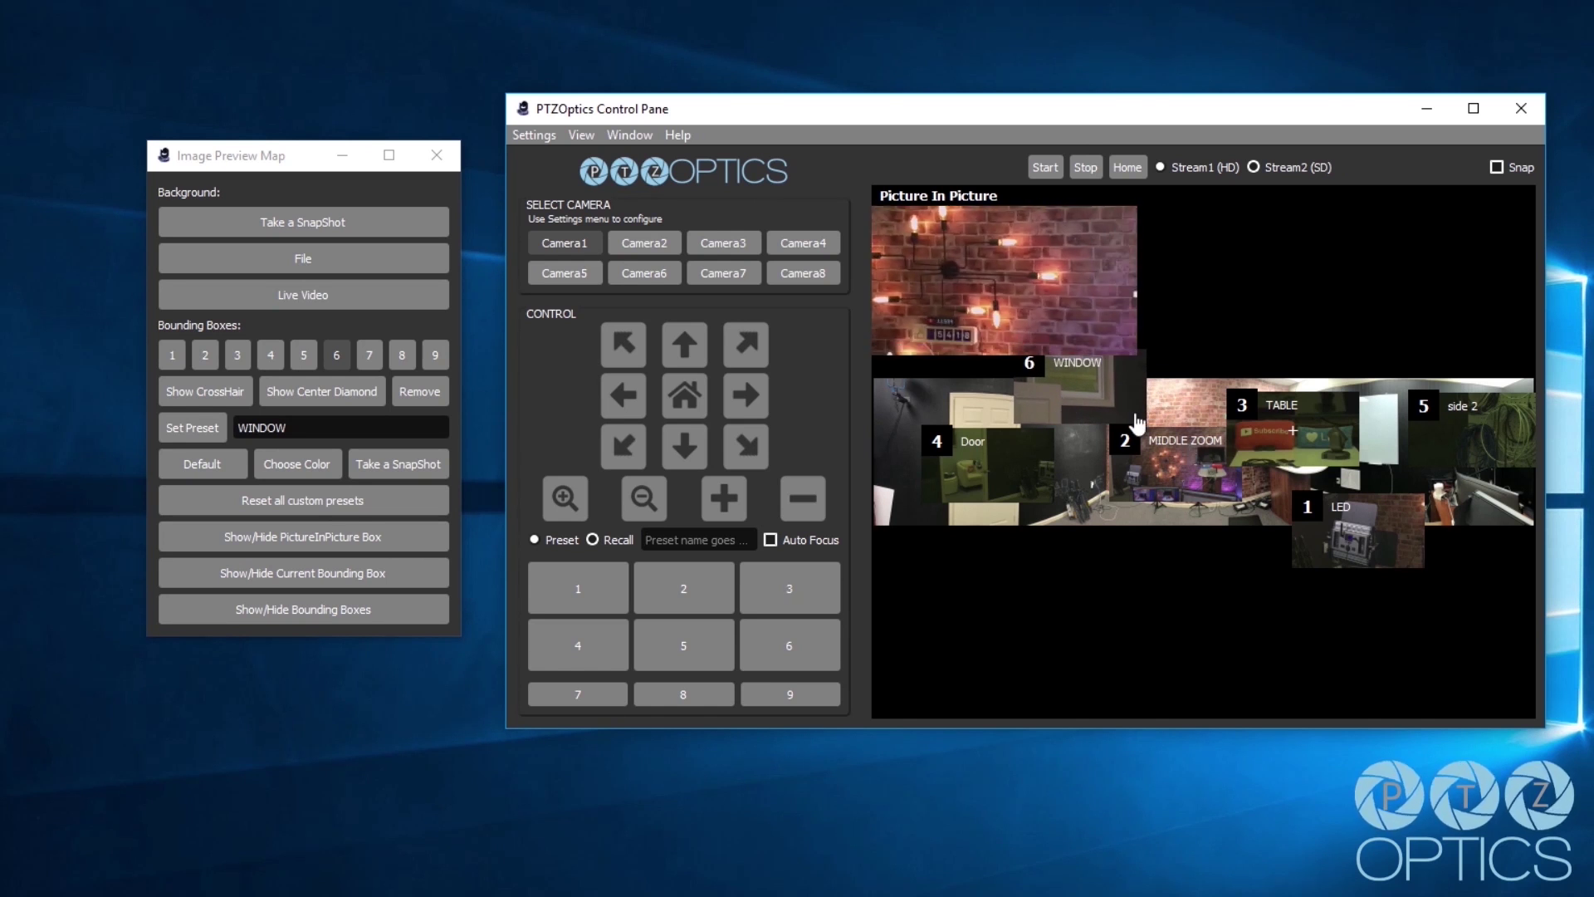
left_click(1085, 388)
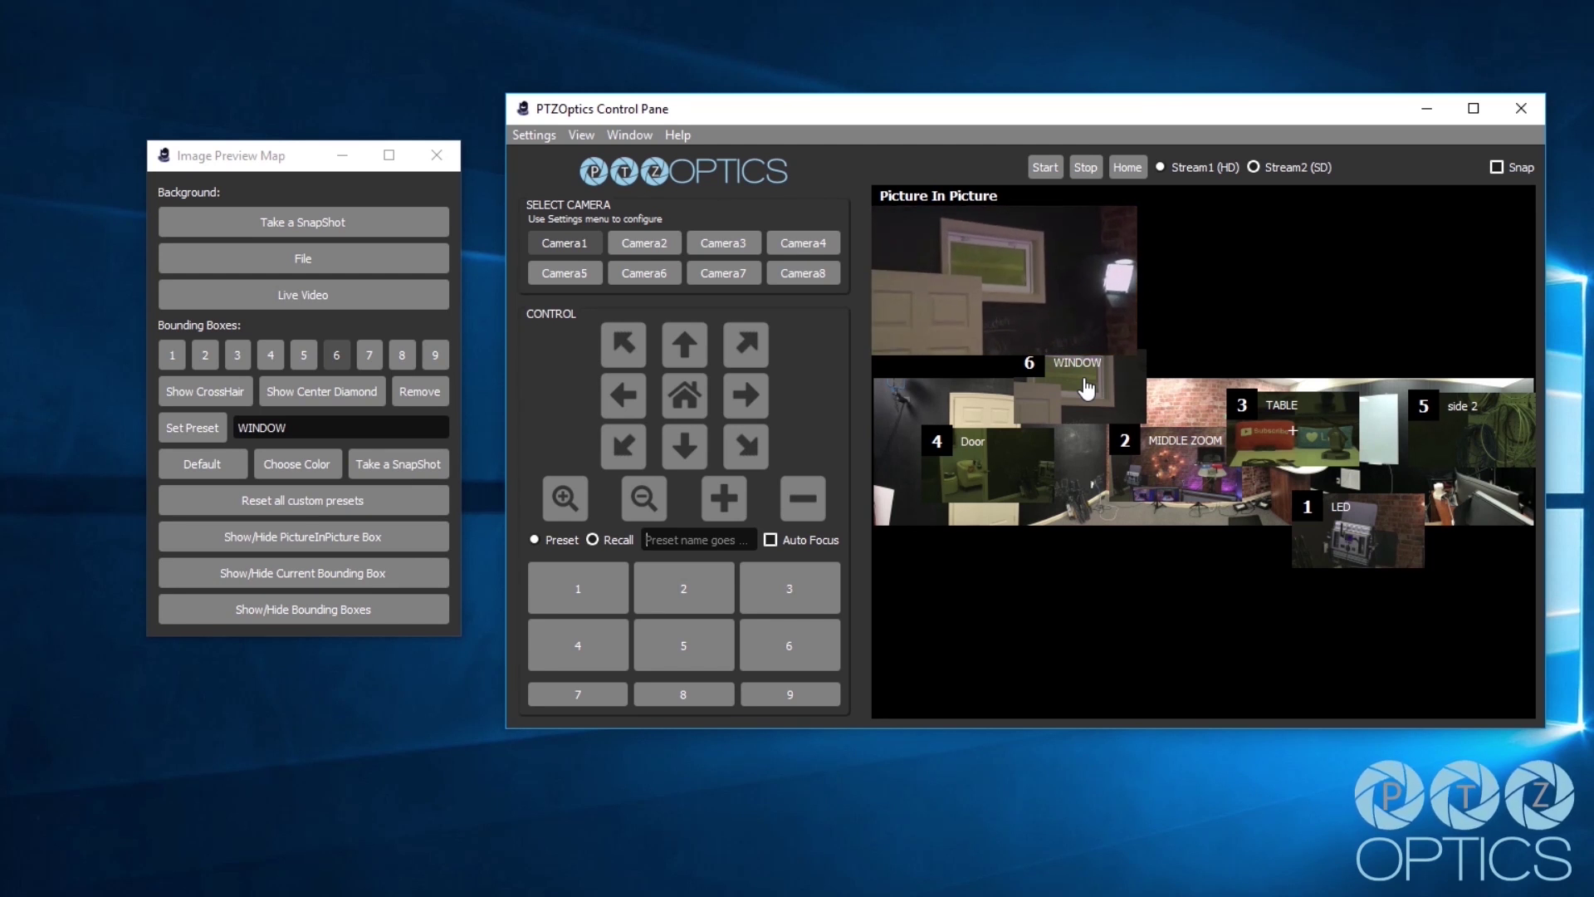
left_click(1004, 462)
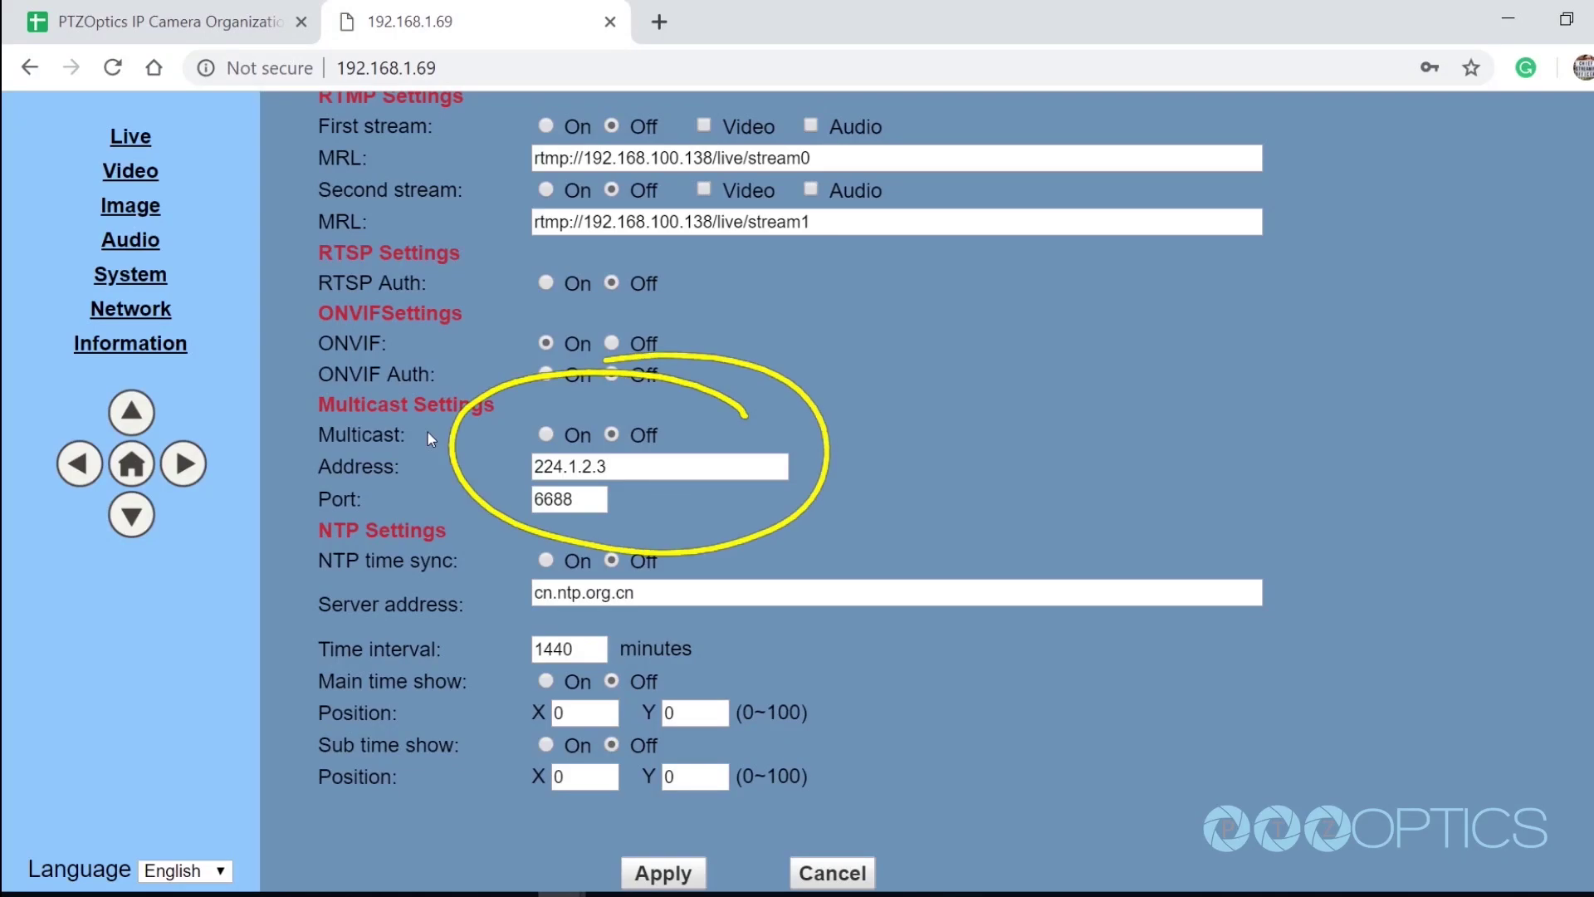
Turn multicast on, edit the multicast address, and save the settings
left_click(544, 434)
left_click(634, 469)
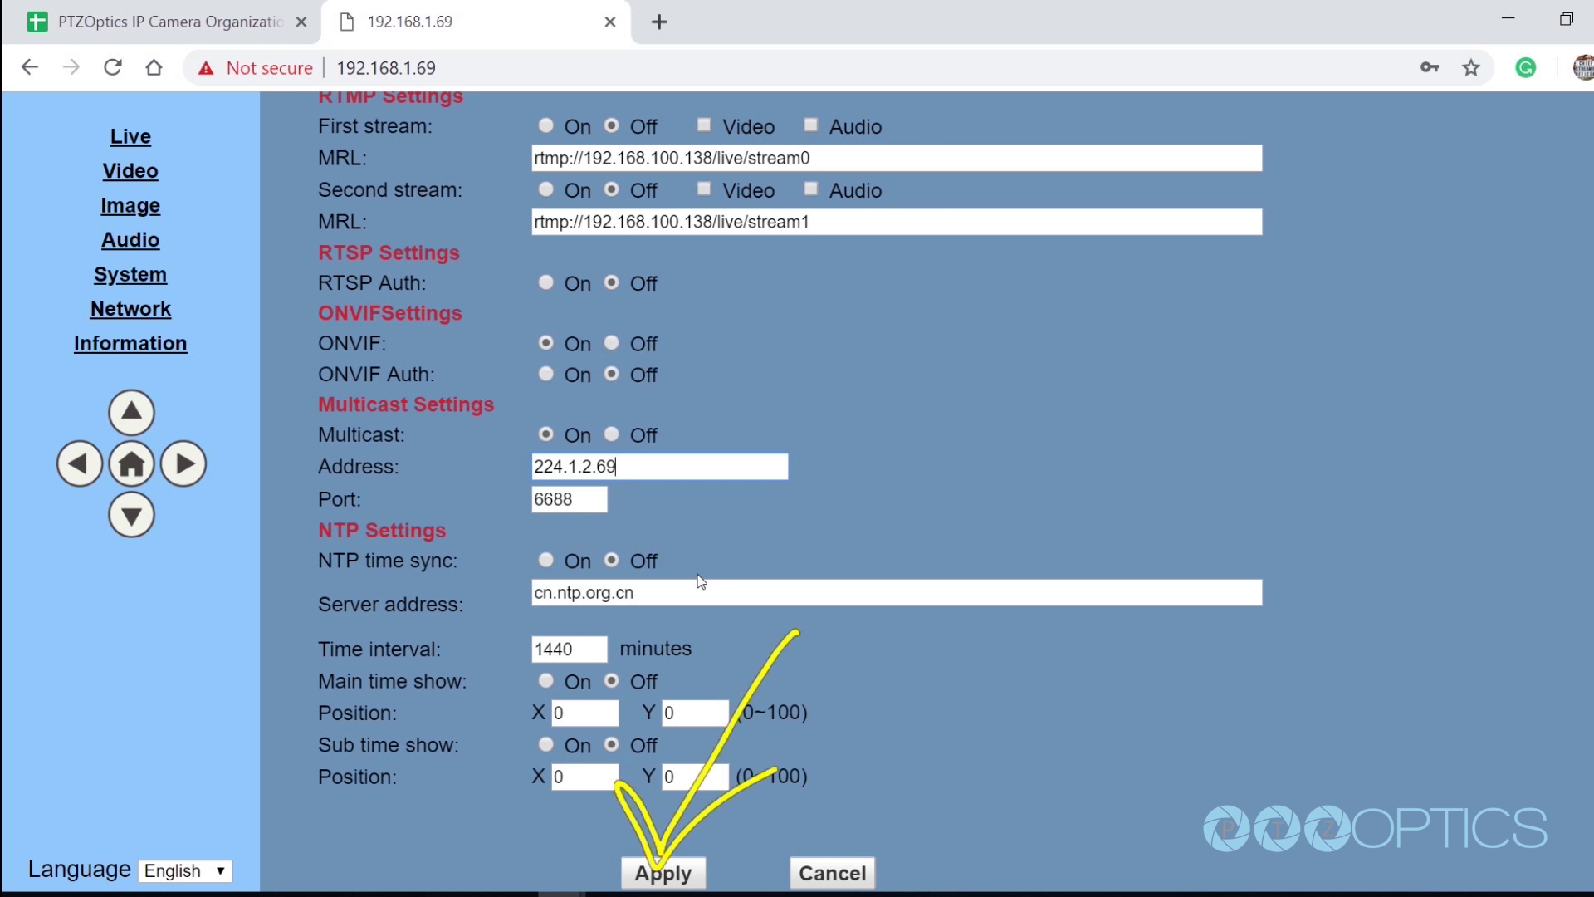
left_click(662, 871)
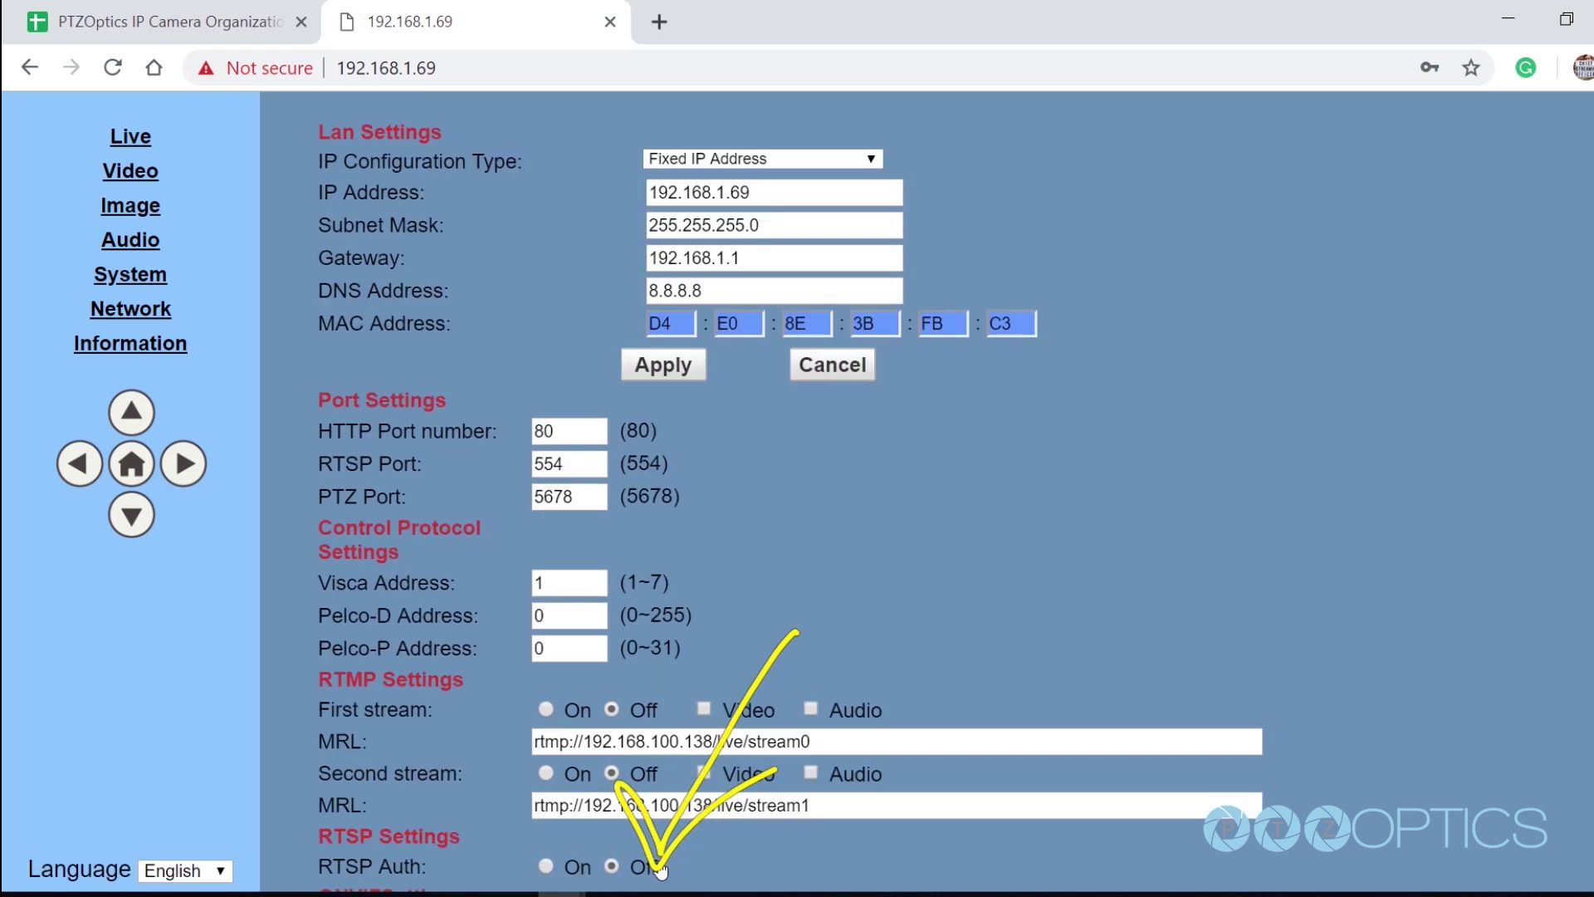
Reapply multicast and the fixed IP 192.168.1.69 with gateway 192.168.1.1 and DNS 8.8.8.8
left_click(122, 285)
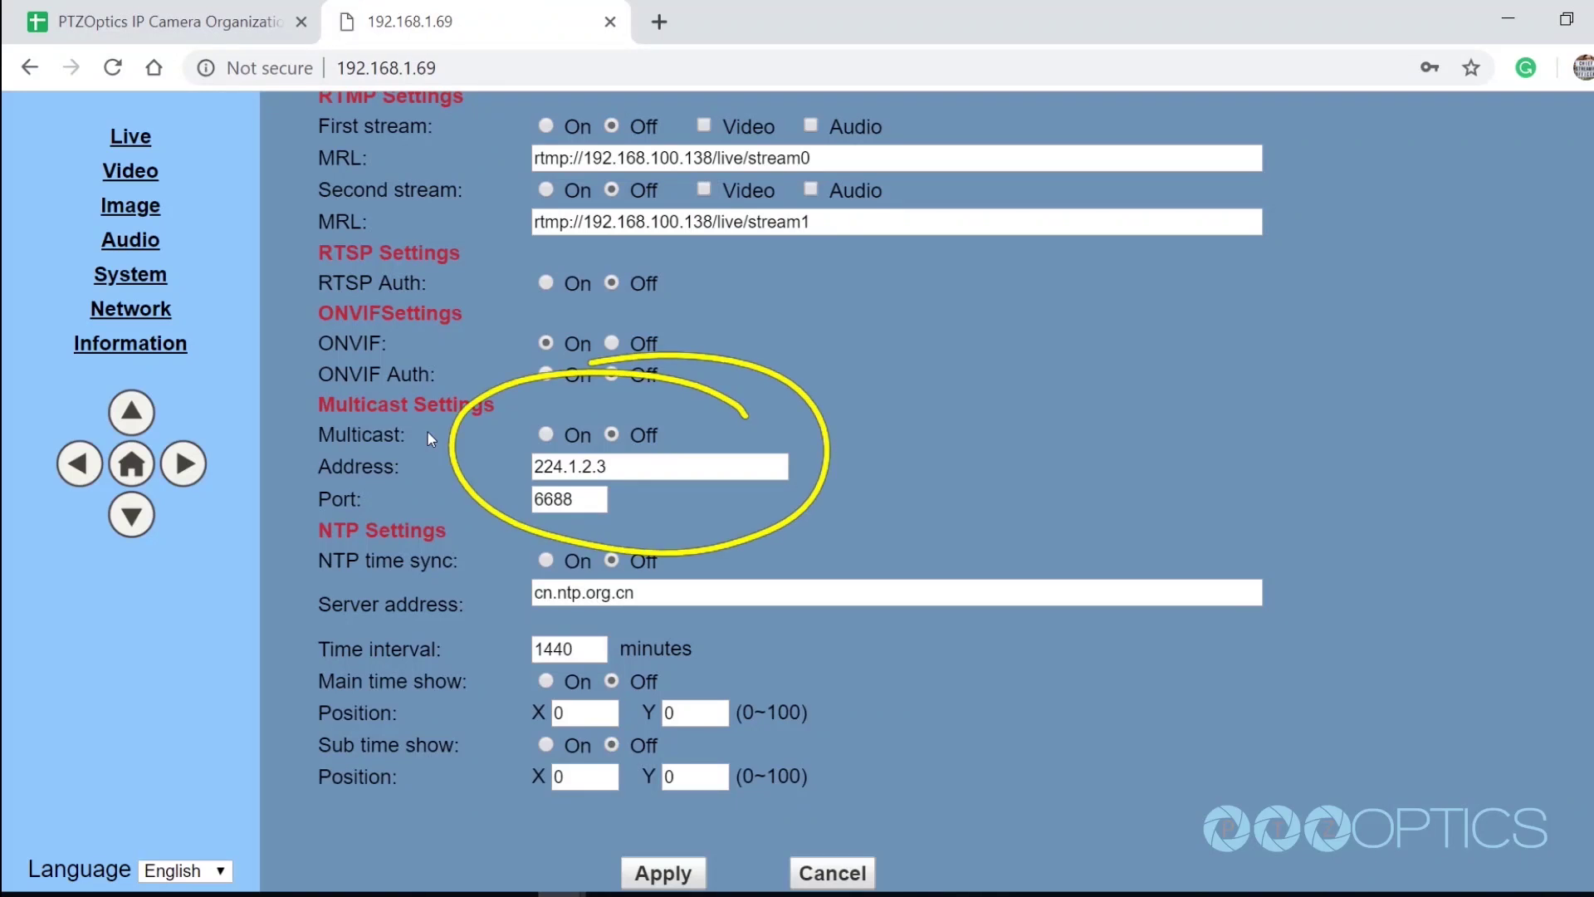
left_click(545, 433)
left_click(632, 470)
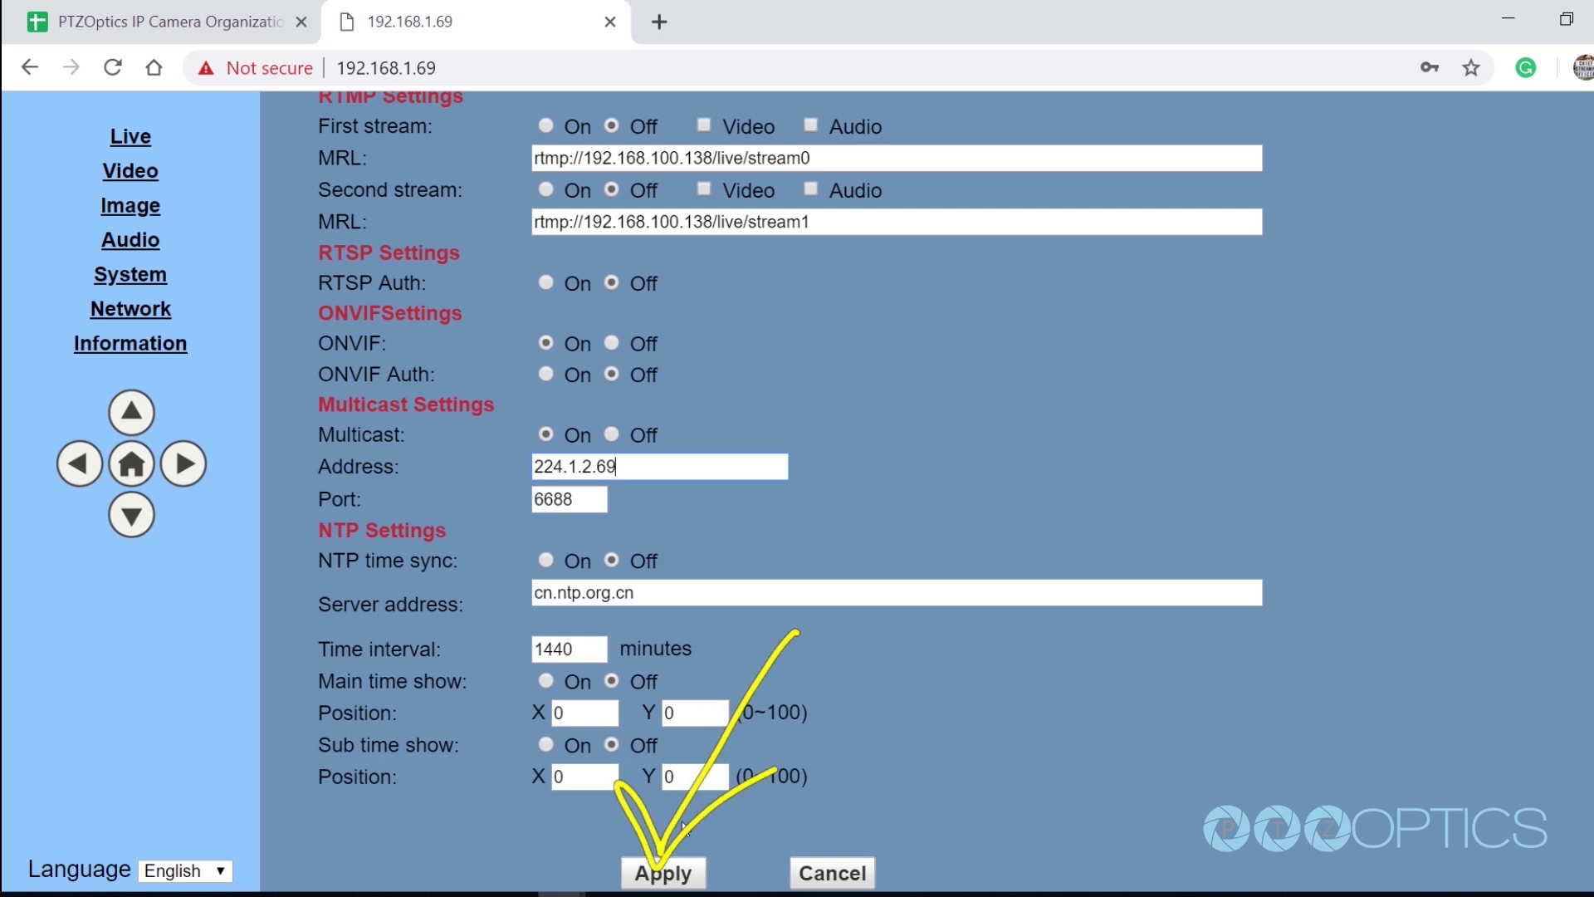
left_click(662, 868)
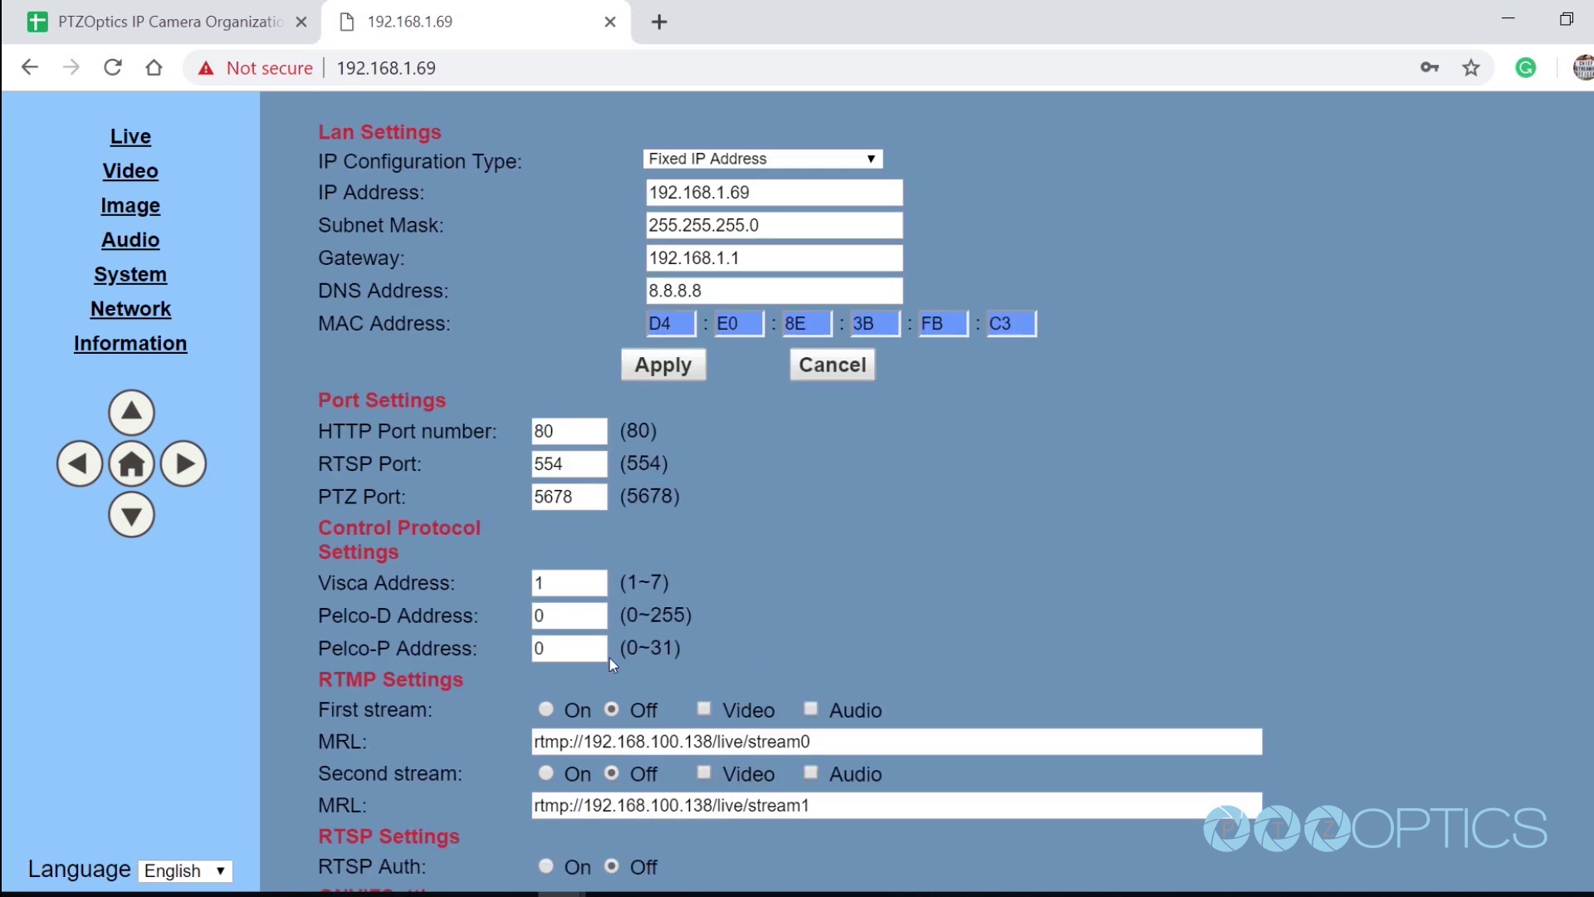
left_click(120, 285)
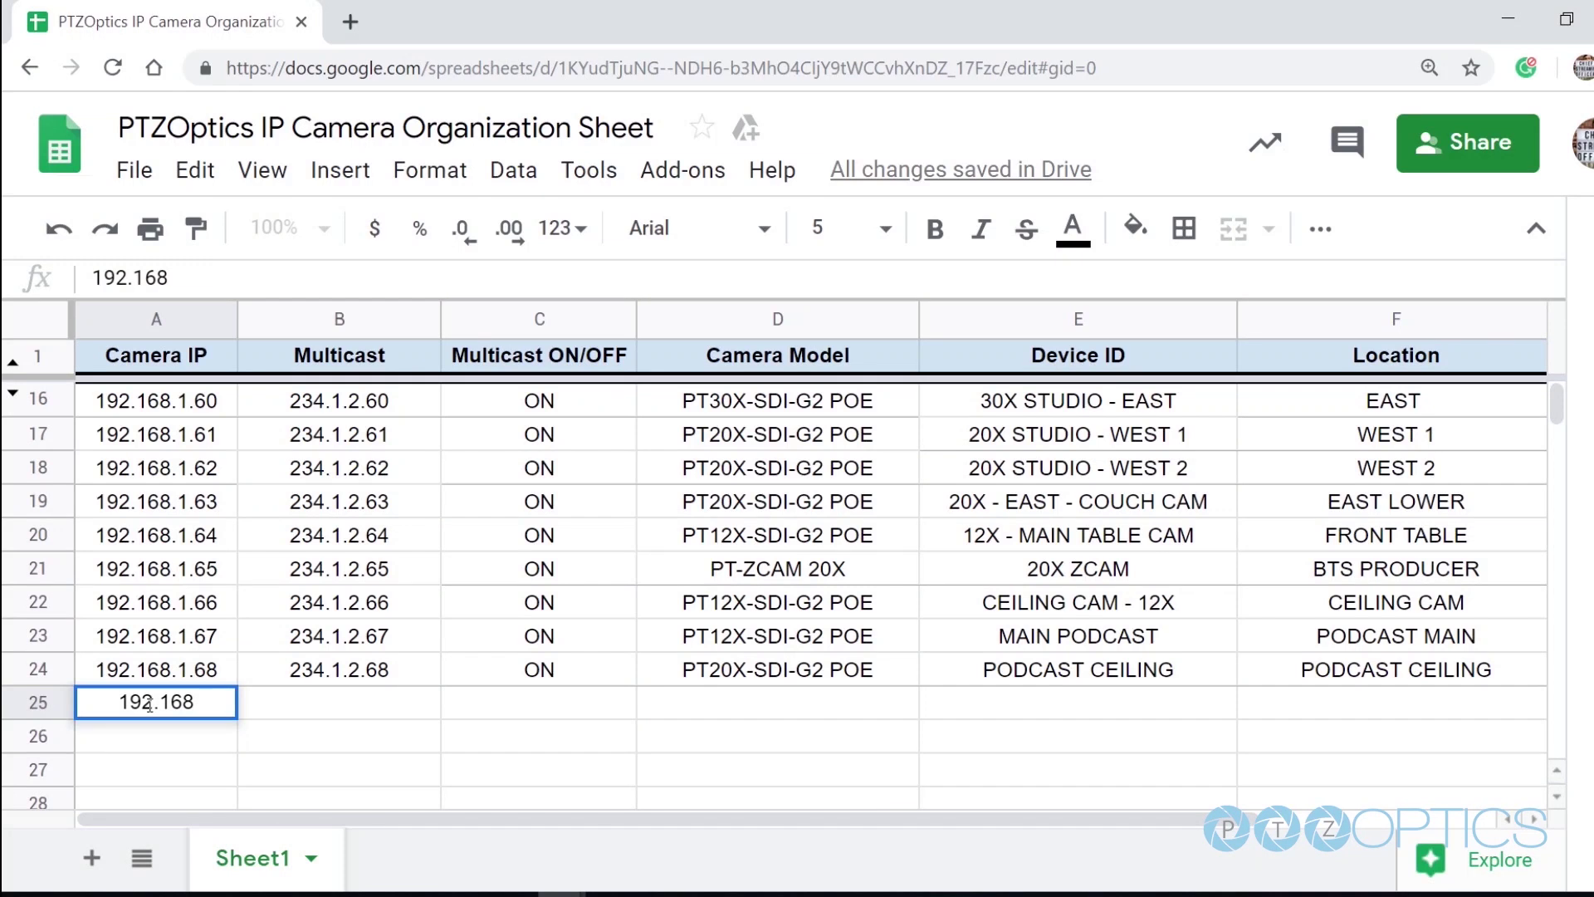
Fill row 25 with 192.168.1.69, 234.1.2.69, ON, PTVL-ZCAM, CLOSE UP CAMERA, MAIN STUDIO
type("1.69")
key("Tab")
type("23")
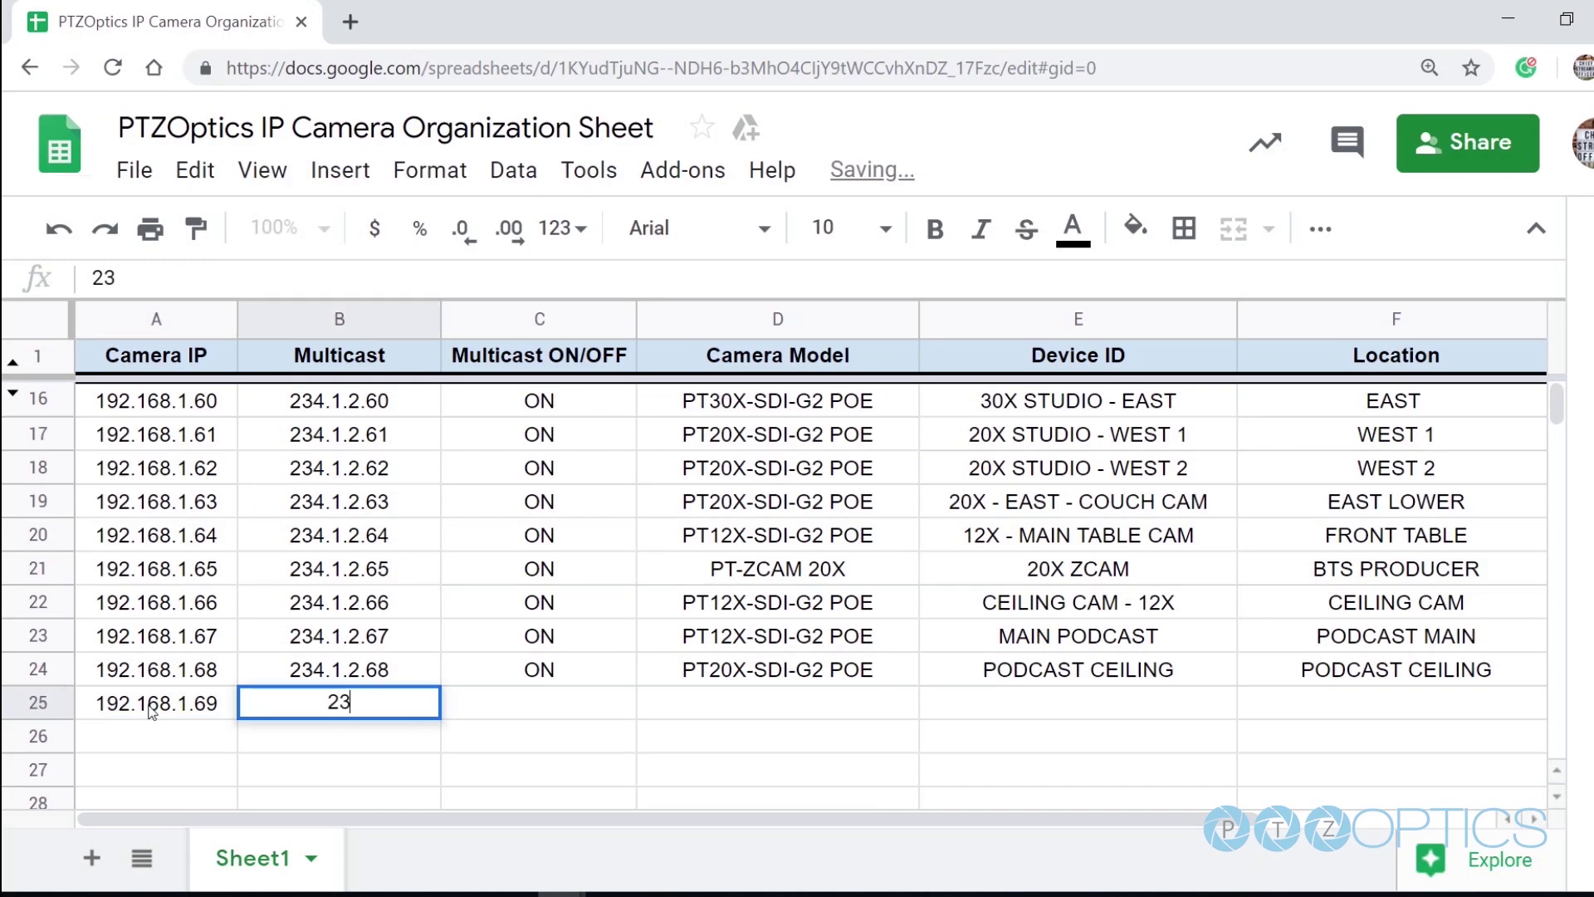
type("4.1.2")
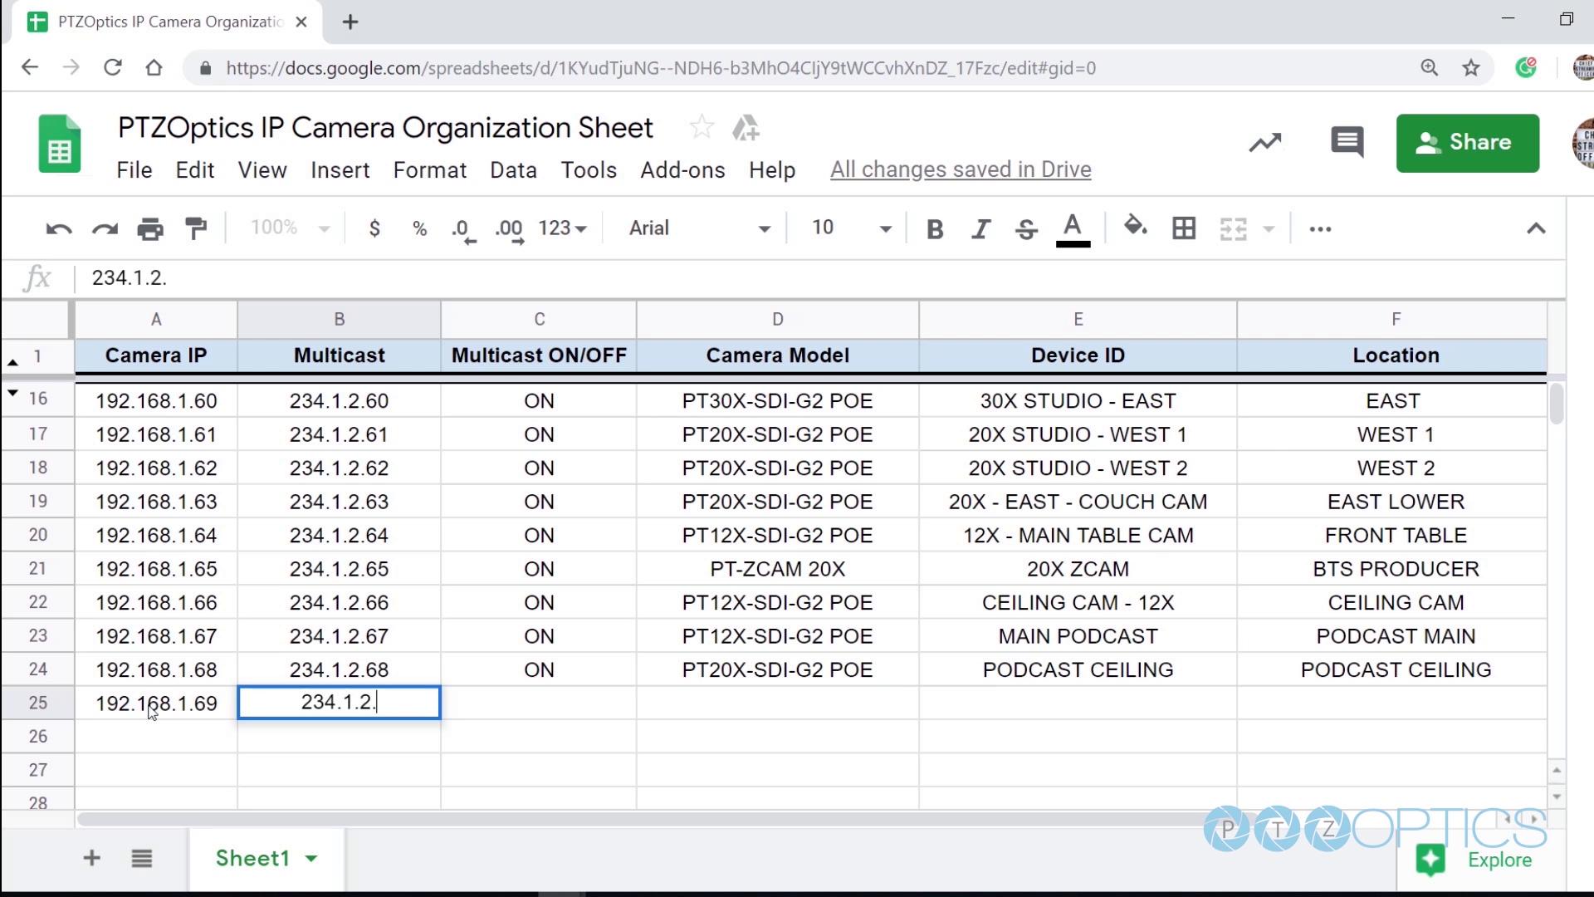
type(".69")
key("Tab")
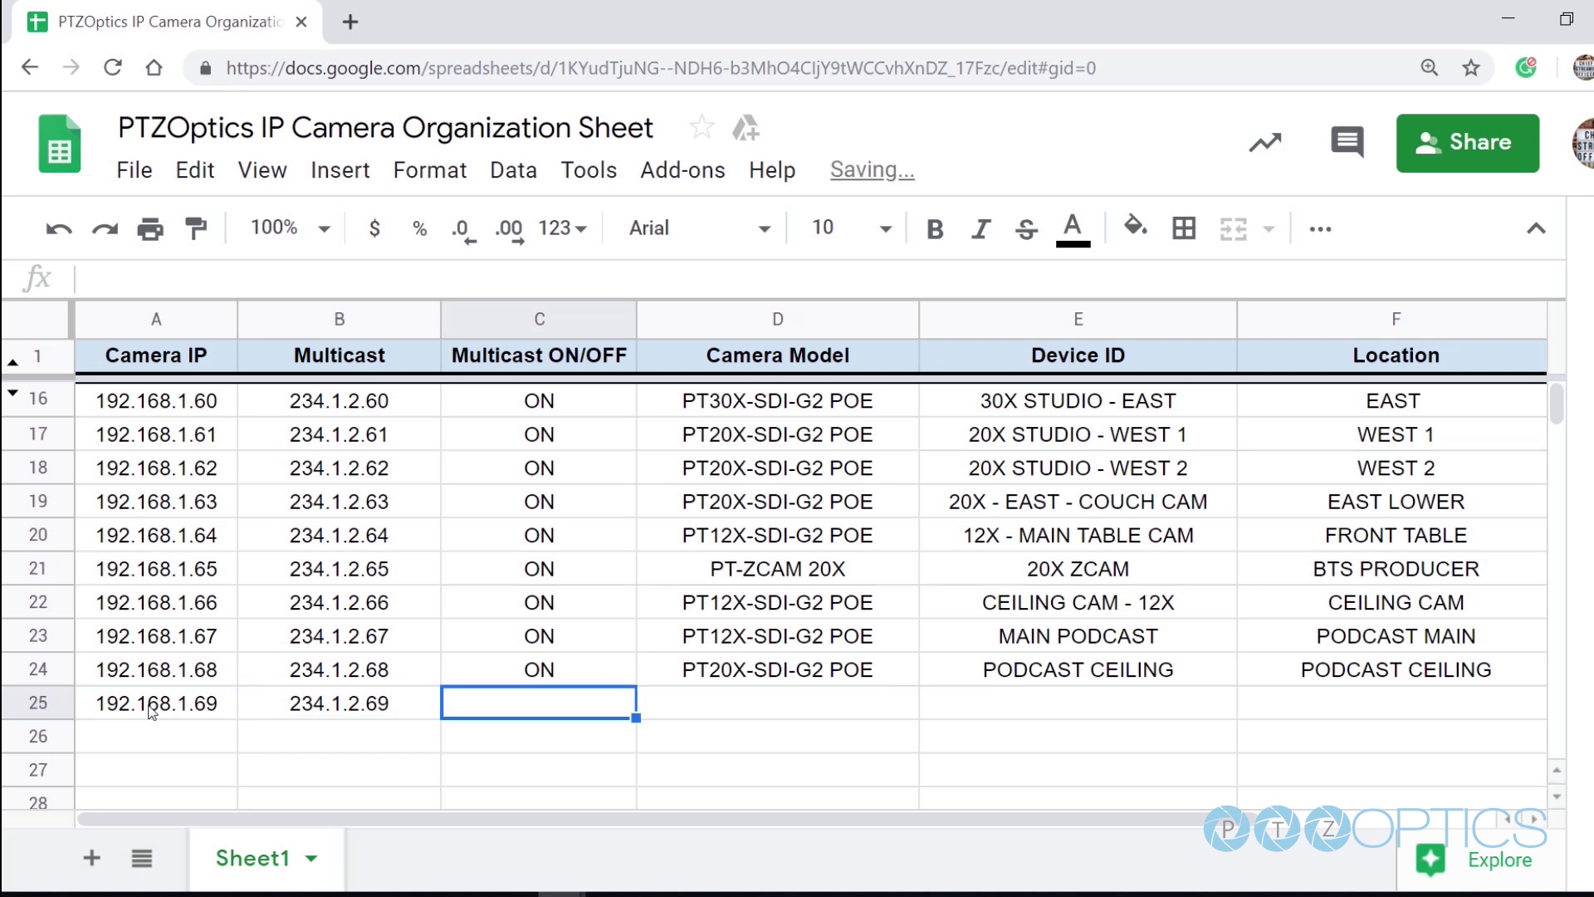
type("ON")
key("Tab")
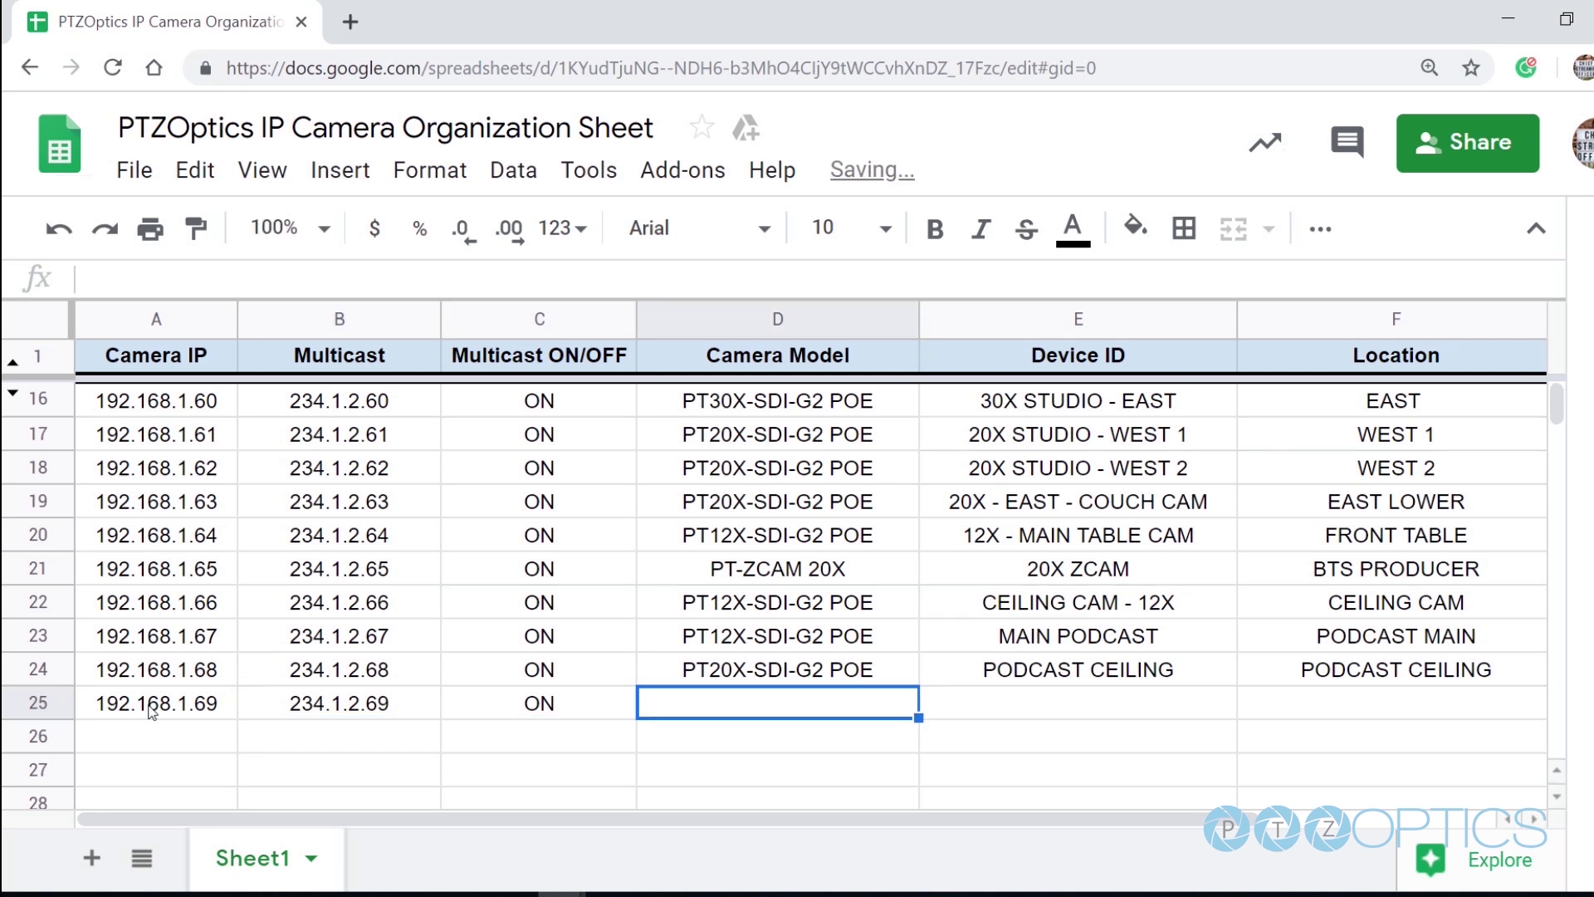
type("PTVL")
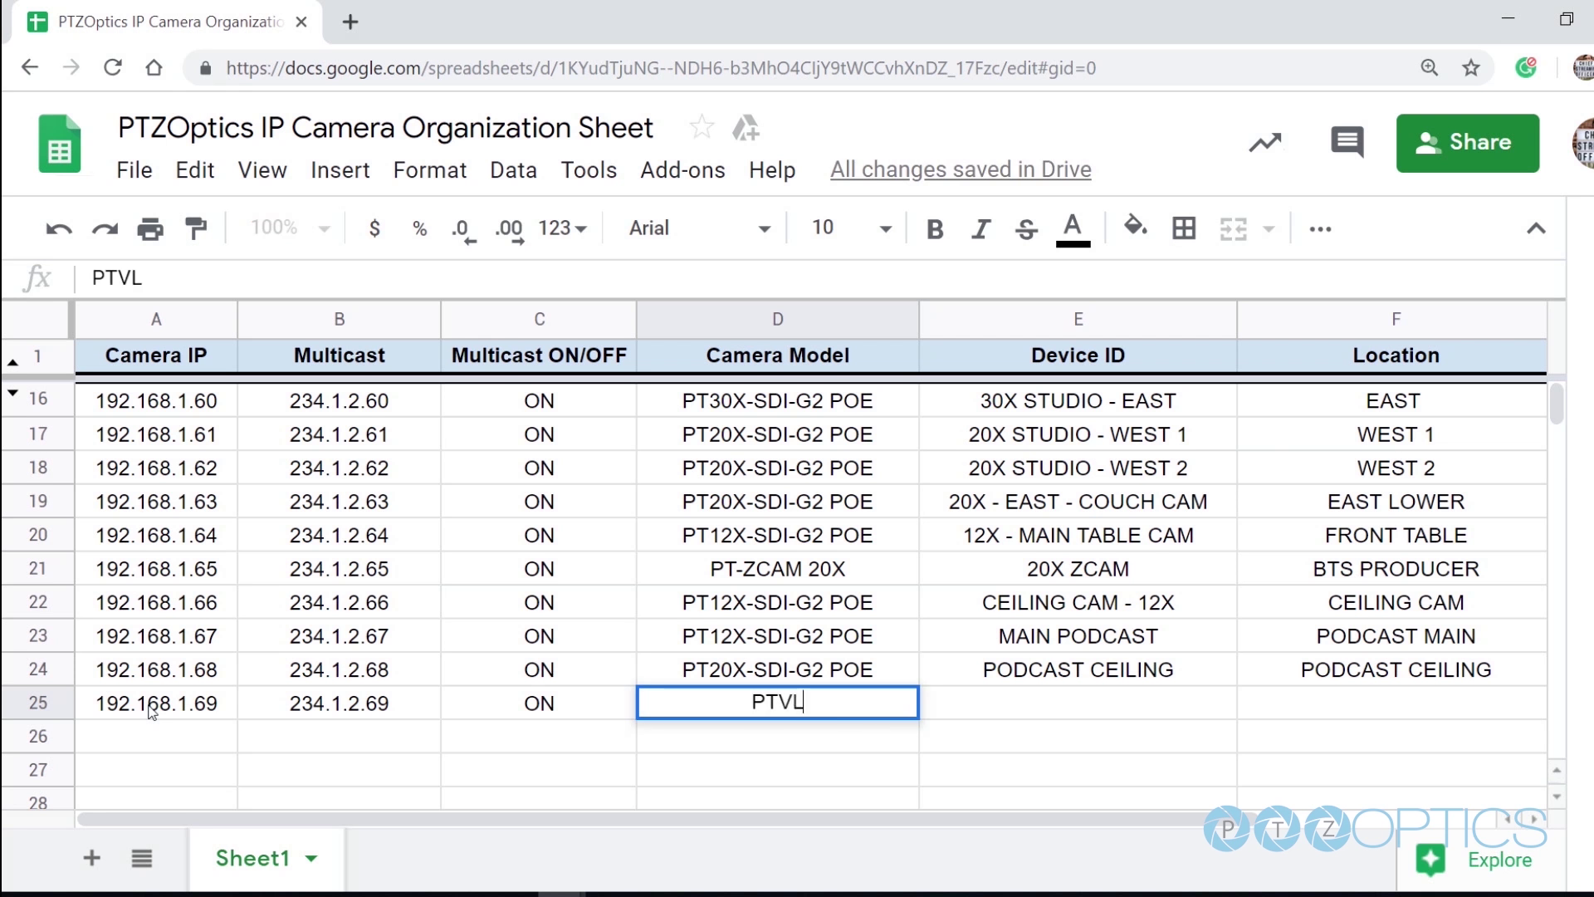
type("-ZCAM")
key("Tab")
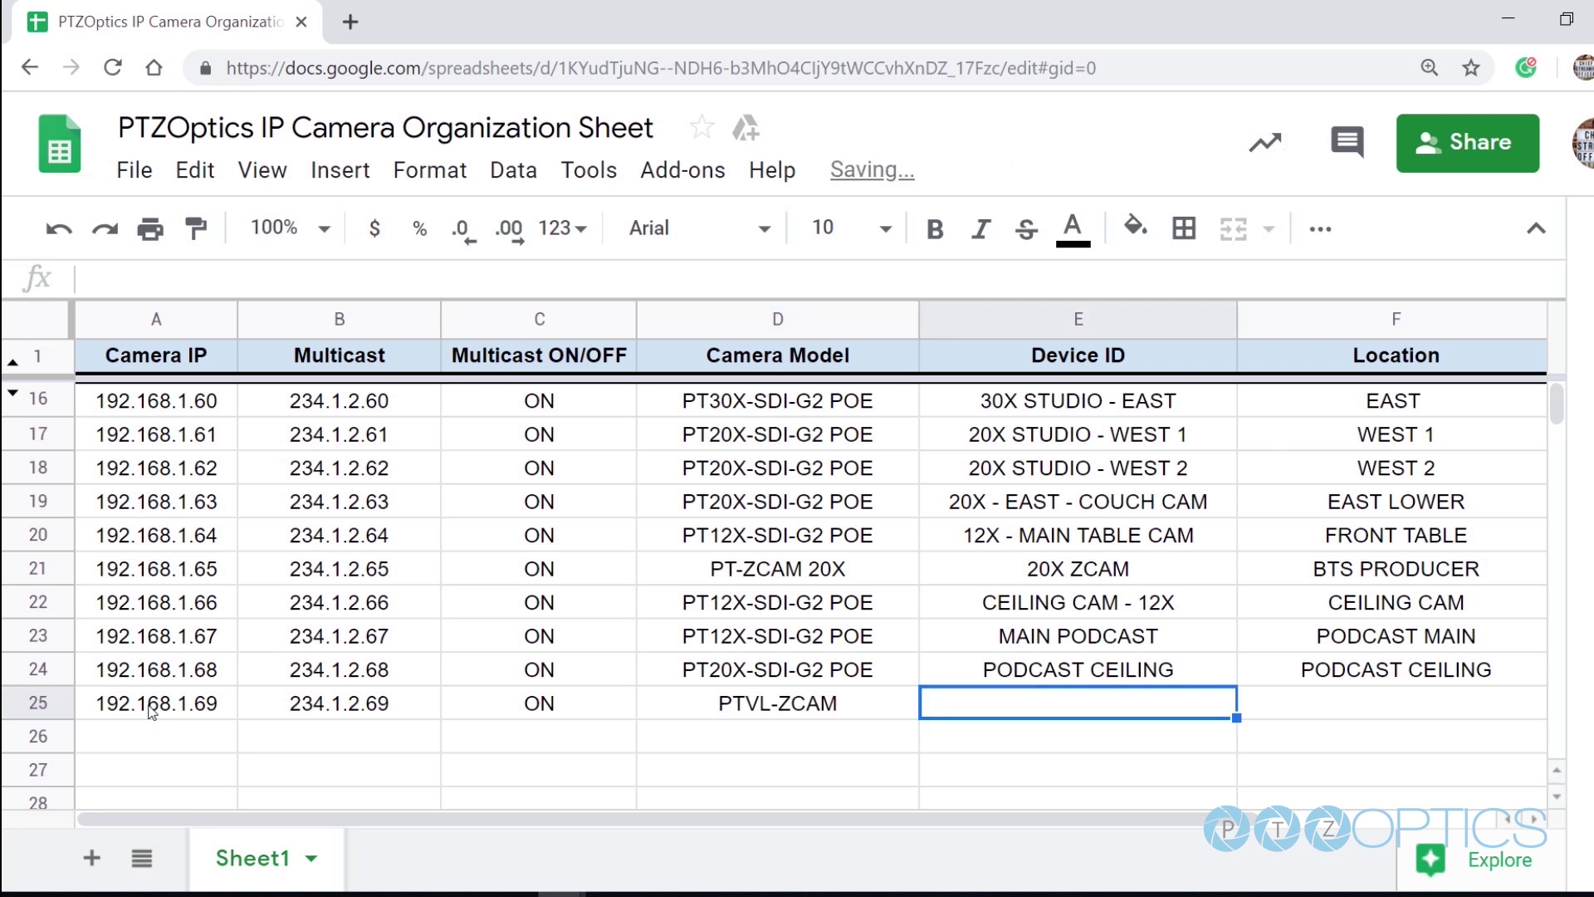
type("CLOSE UP CAMERA")
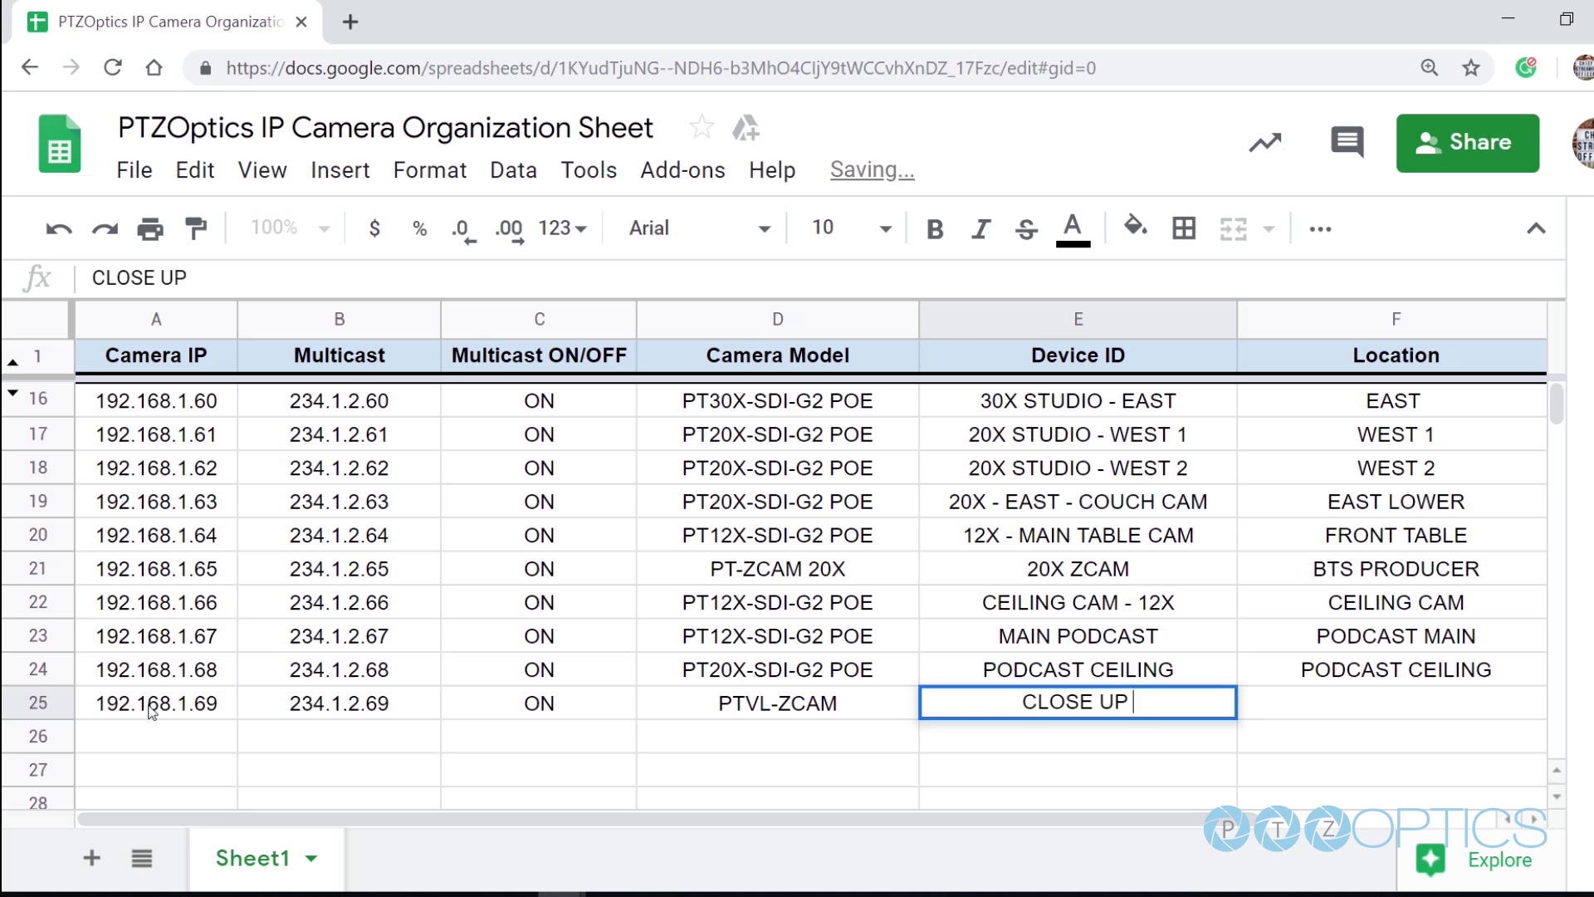
key("Tab")
type("MAIN STUDIO")
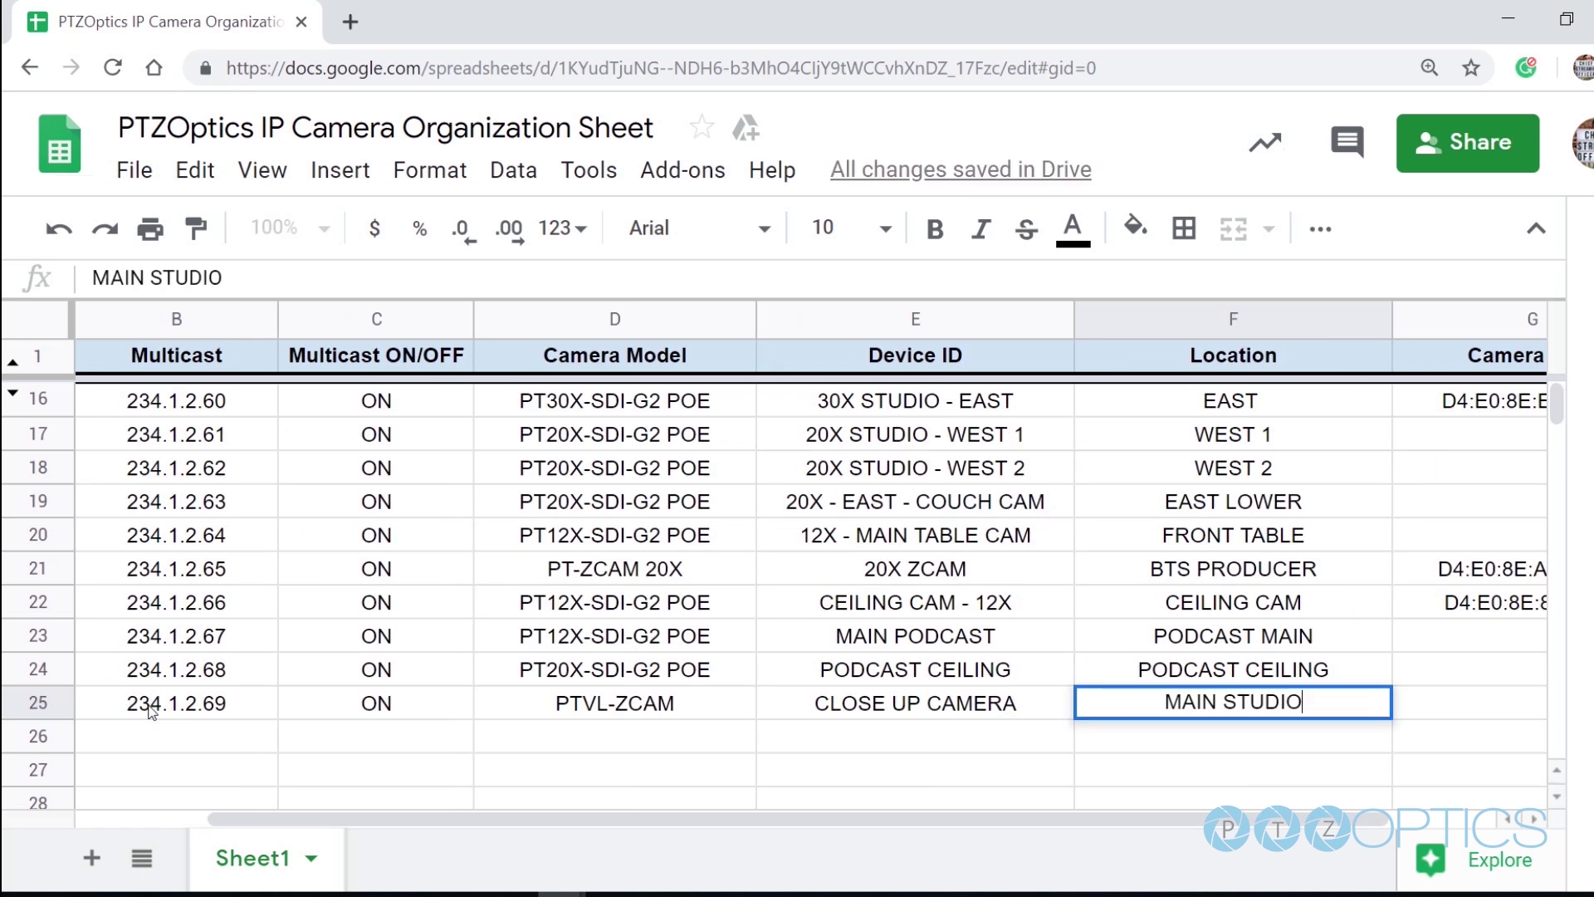
key("Return")
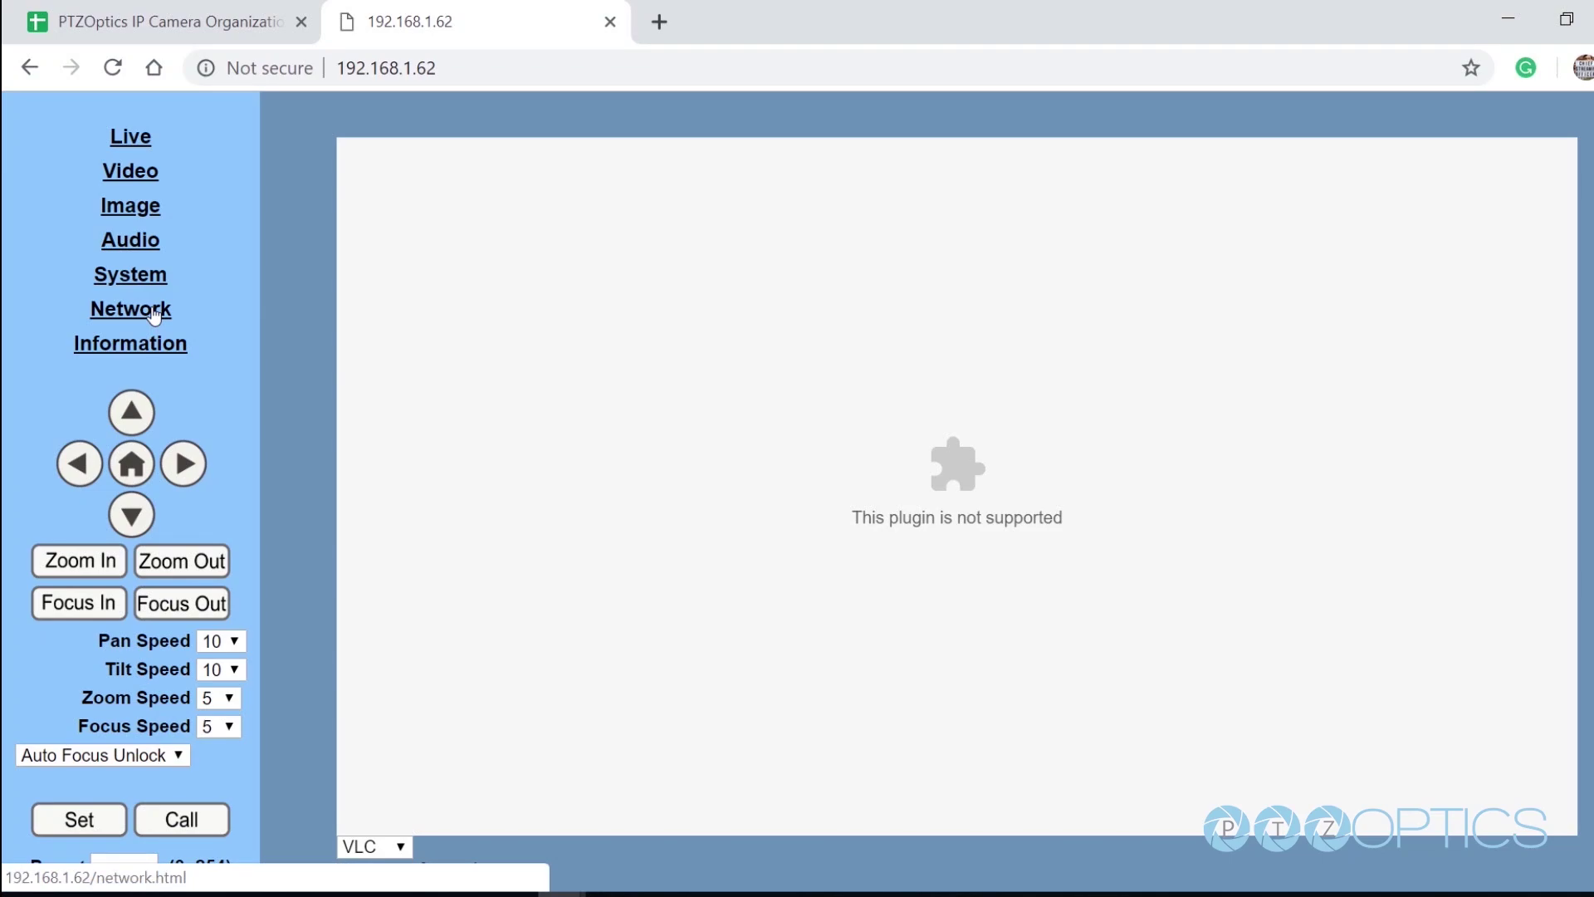
On the Information page, revert a Device ID edit back to 20X SDI - EAST 2 and apply it
left_click(151, 355)
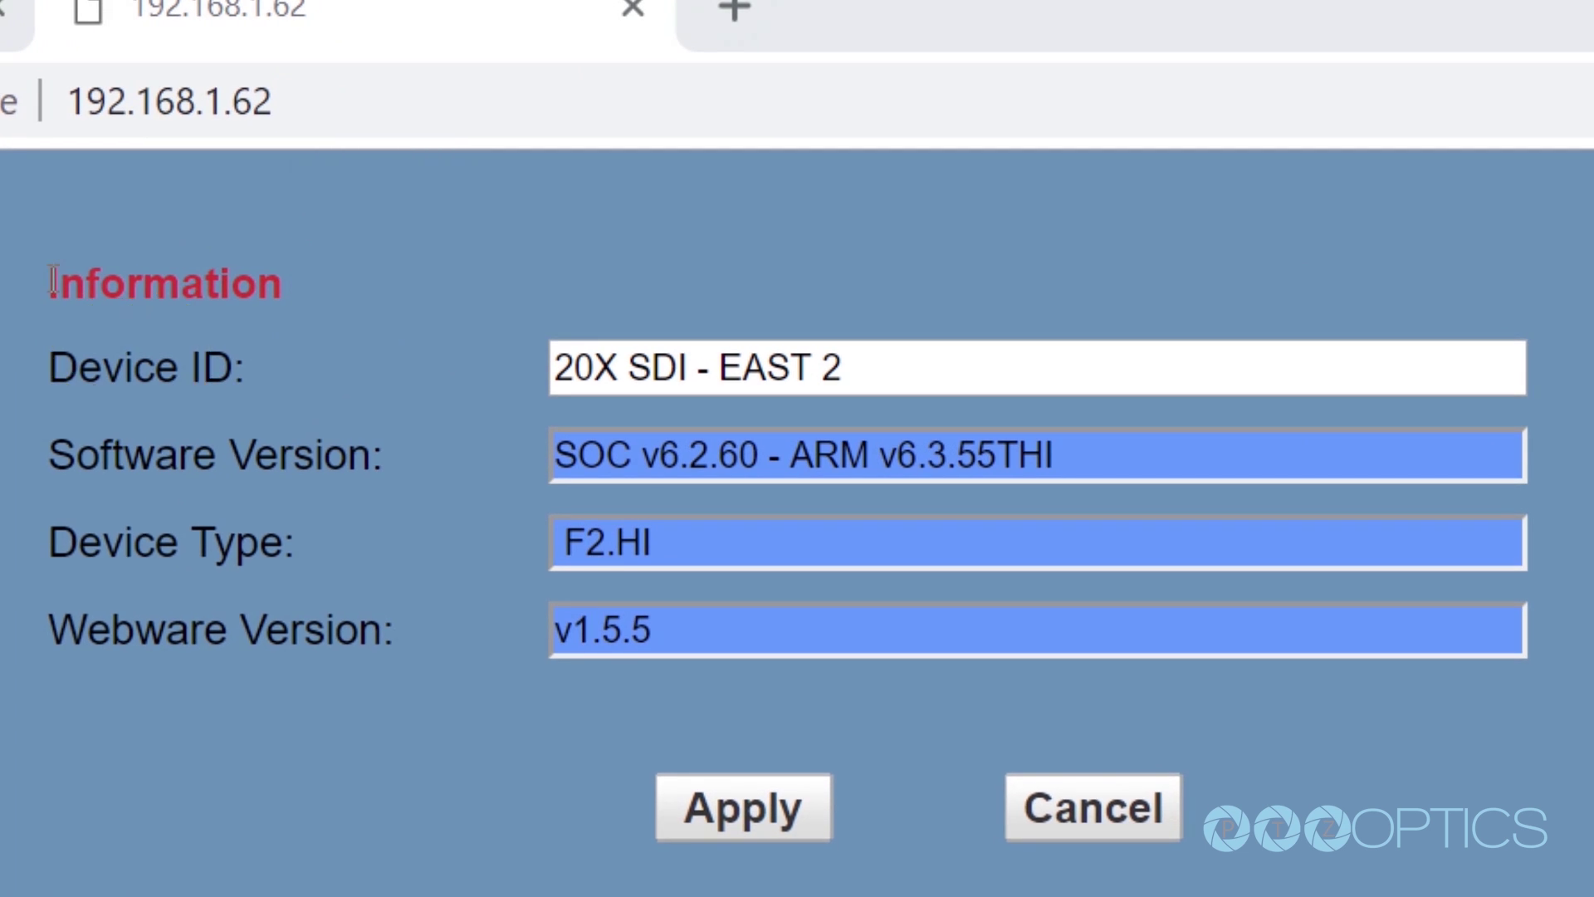
triple_click(1090, 354)
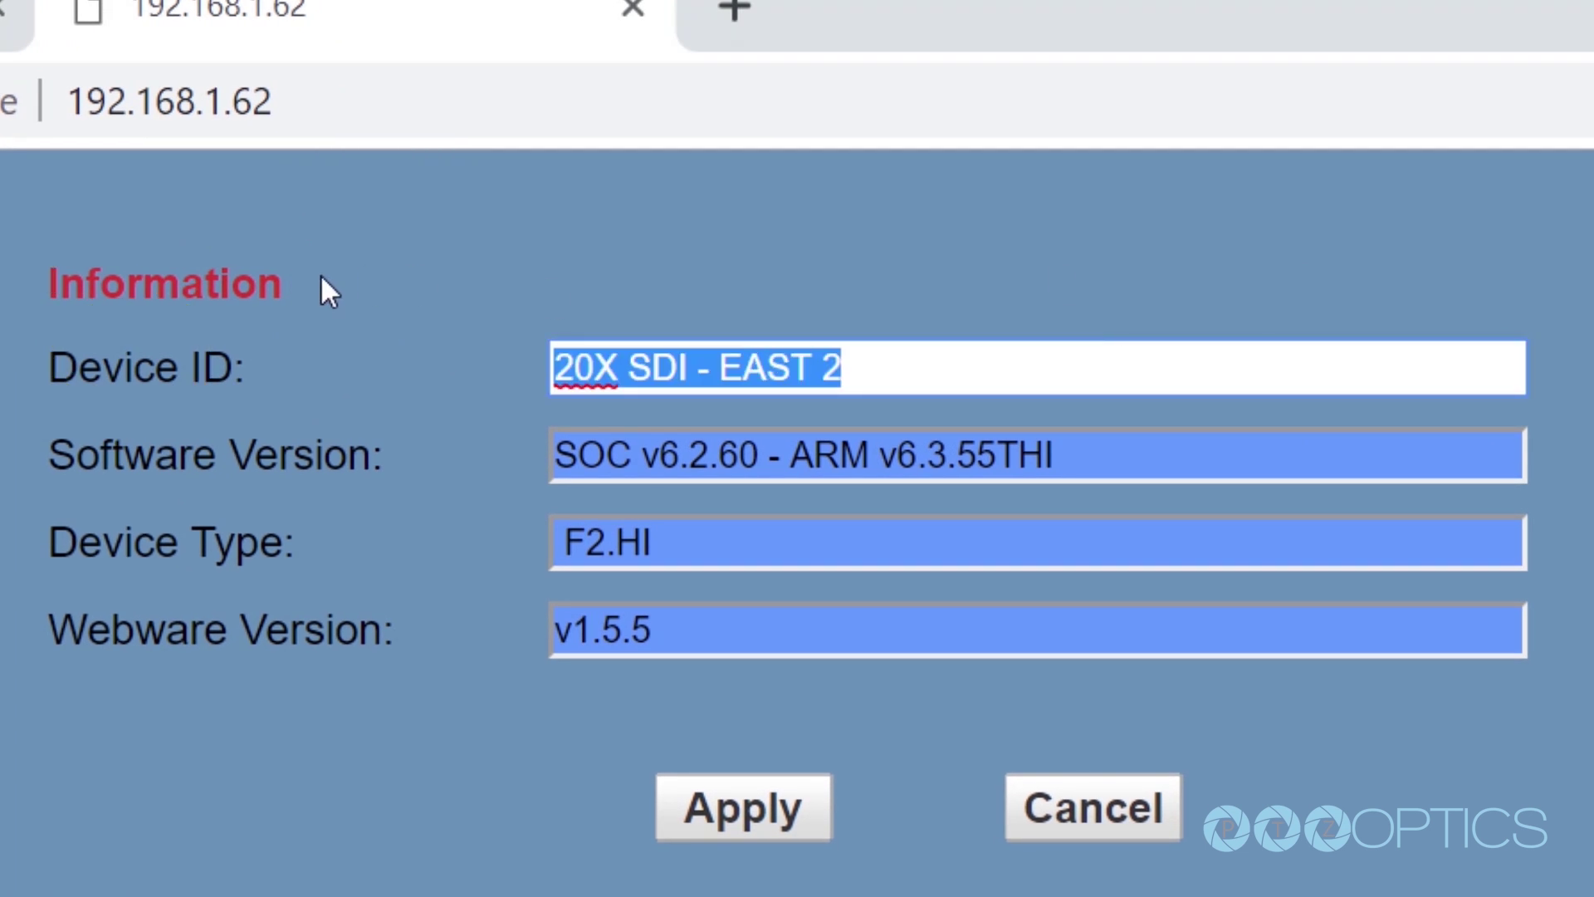
type("CUSTOM FRIENDLY NAME")
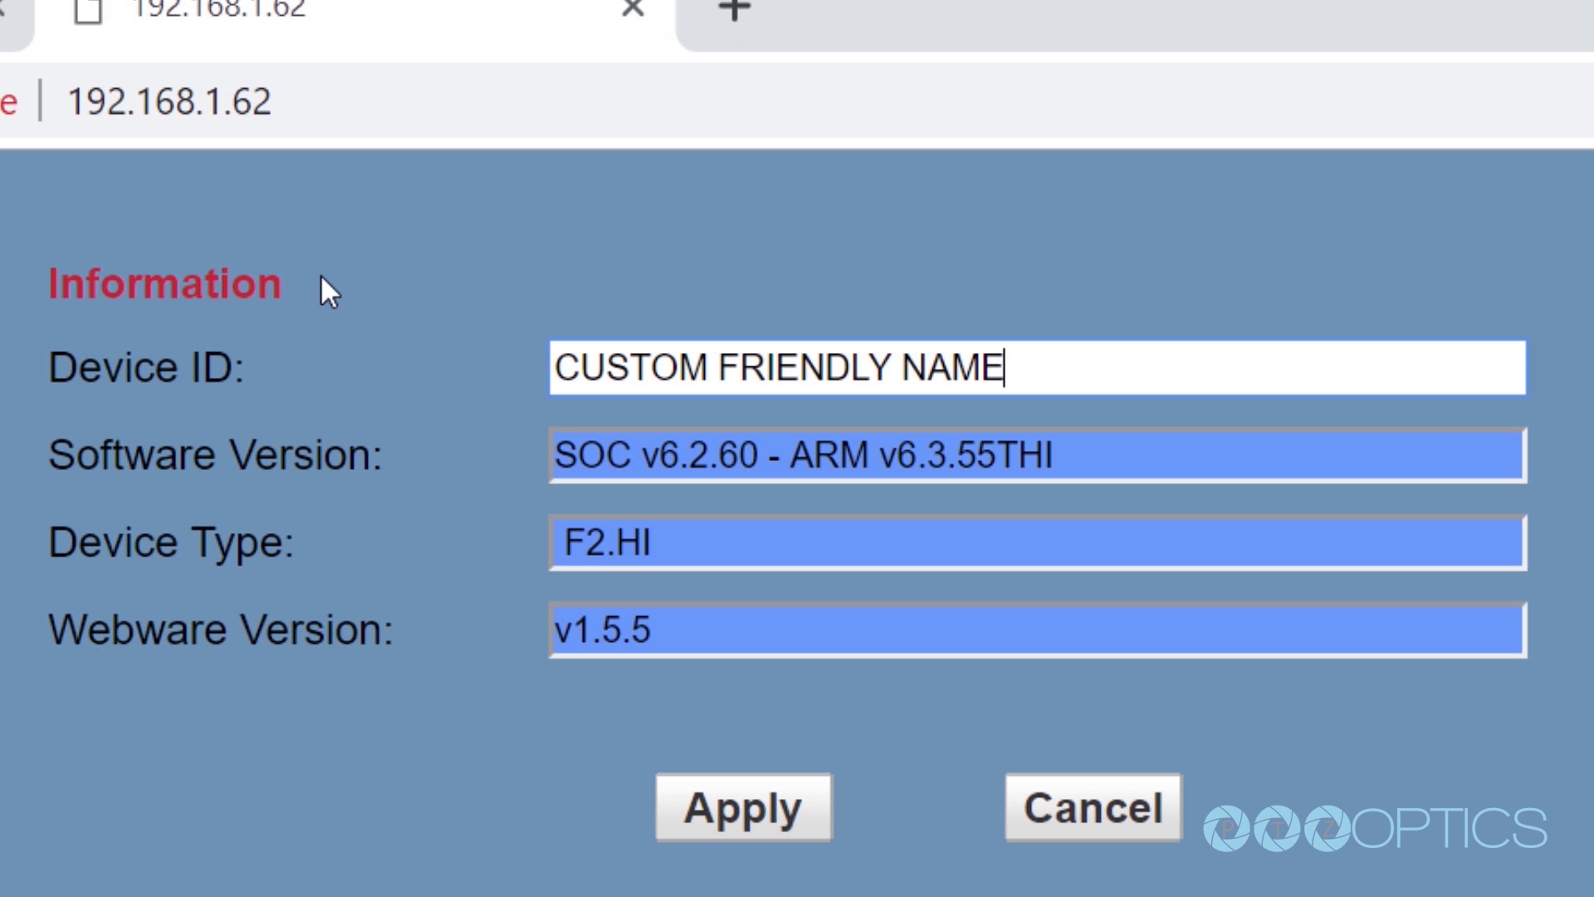
key("ctrl+z")
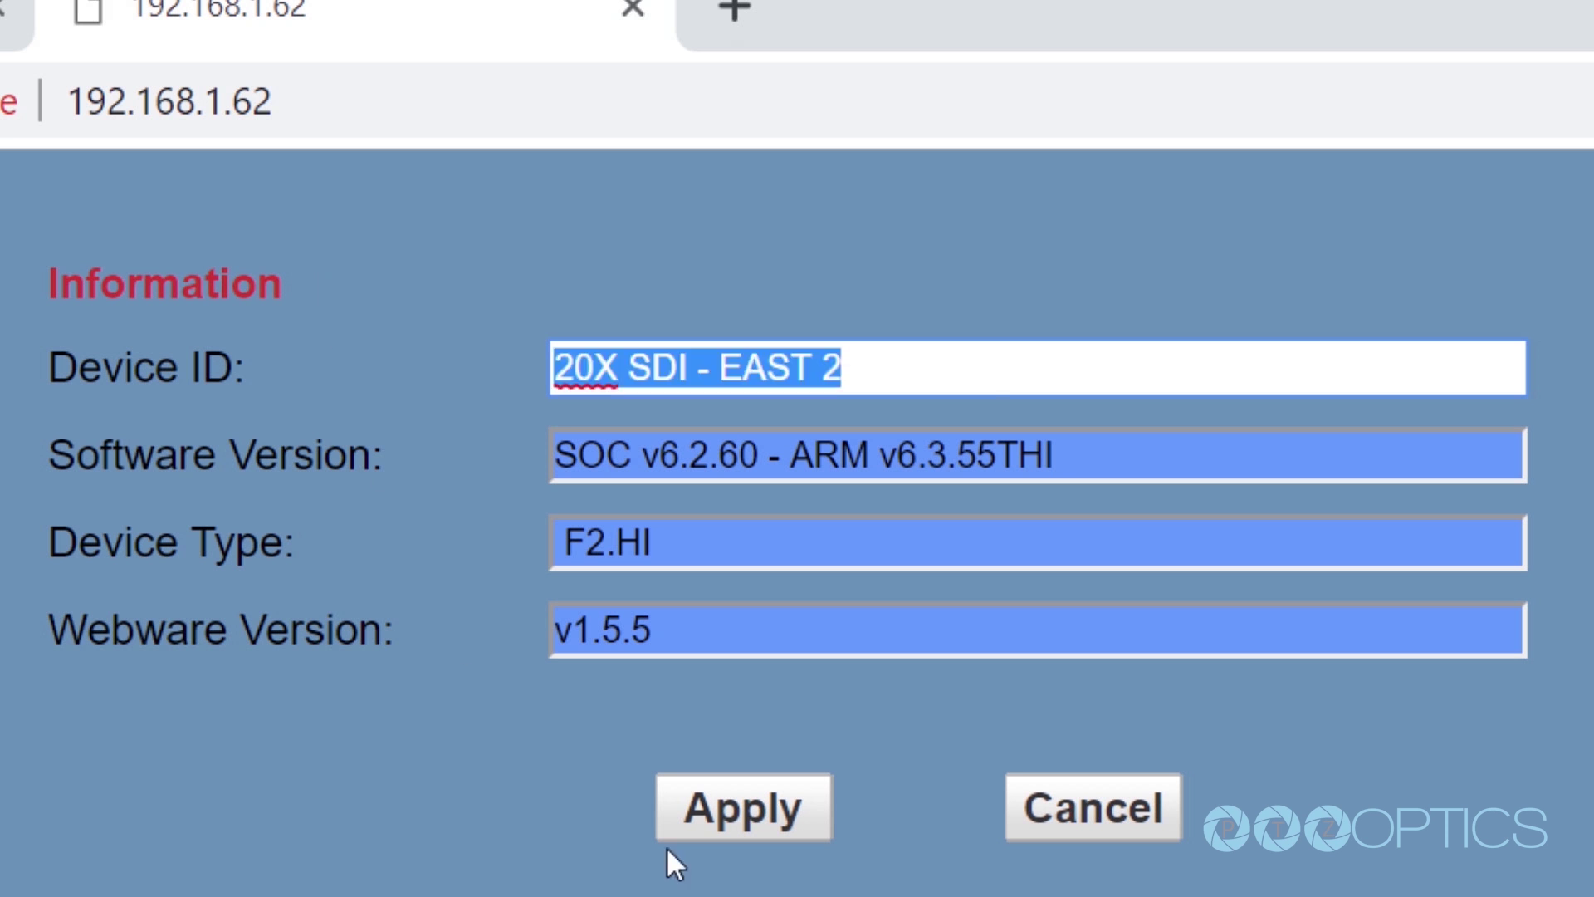
left_click(718, 797)
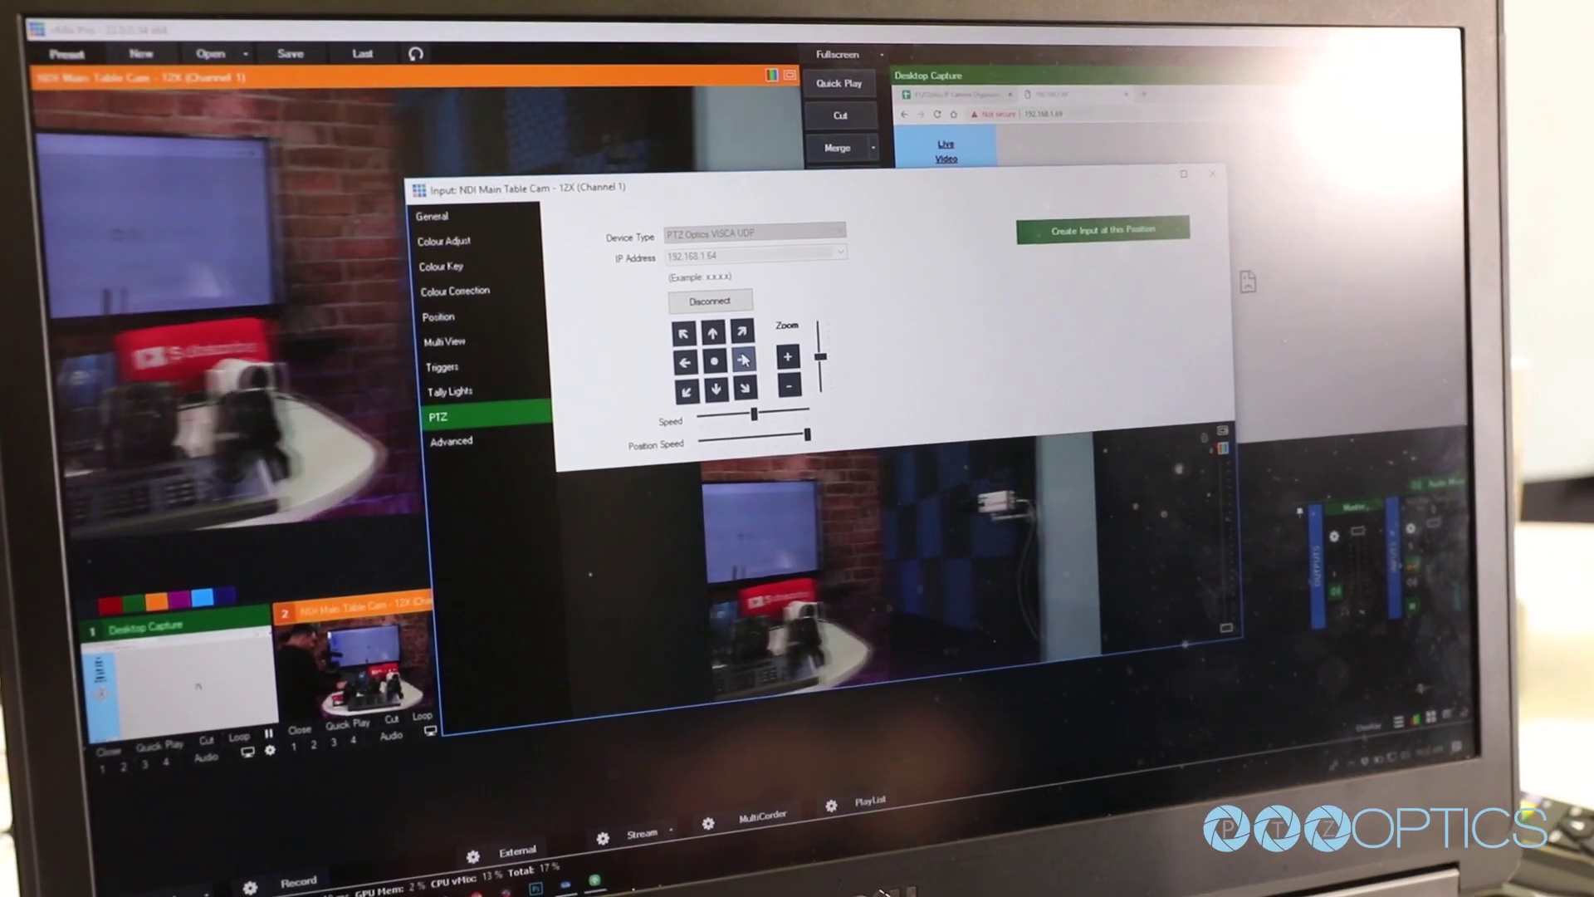
Pan the Main Table Cam toward the wall-mounted camera
left_click(744, 359)
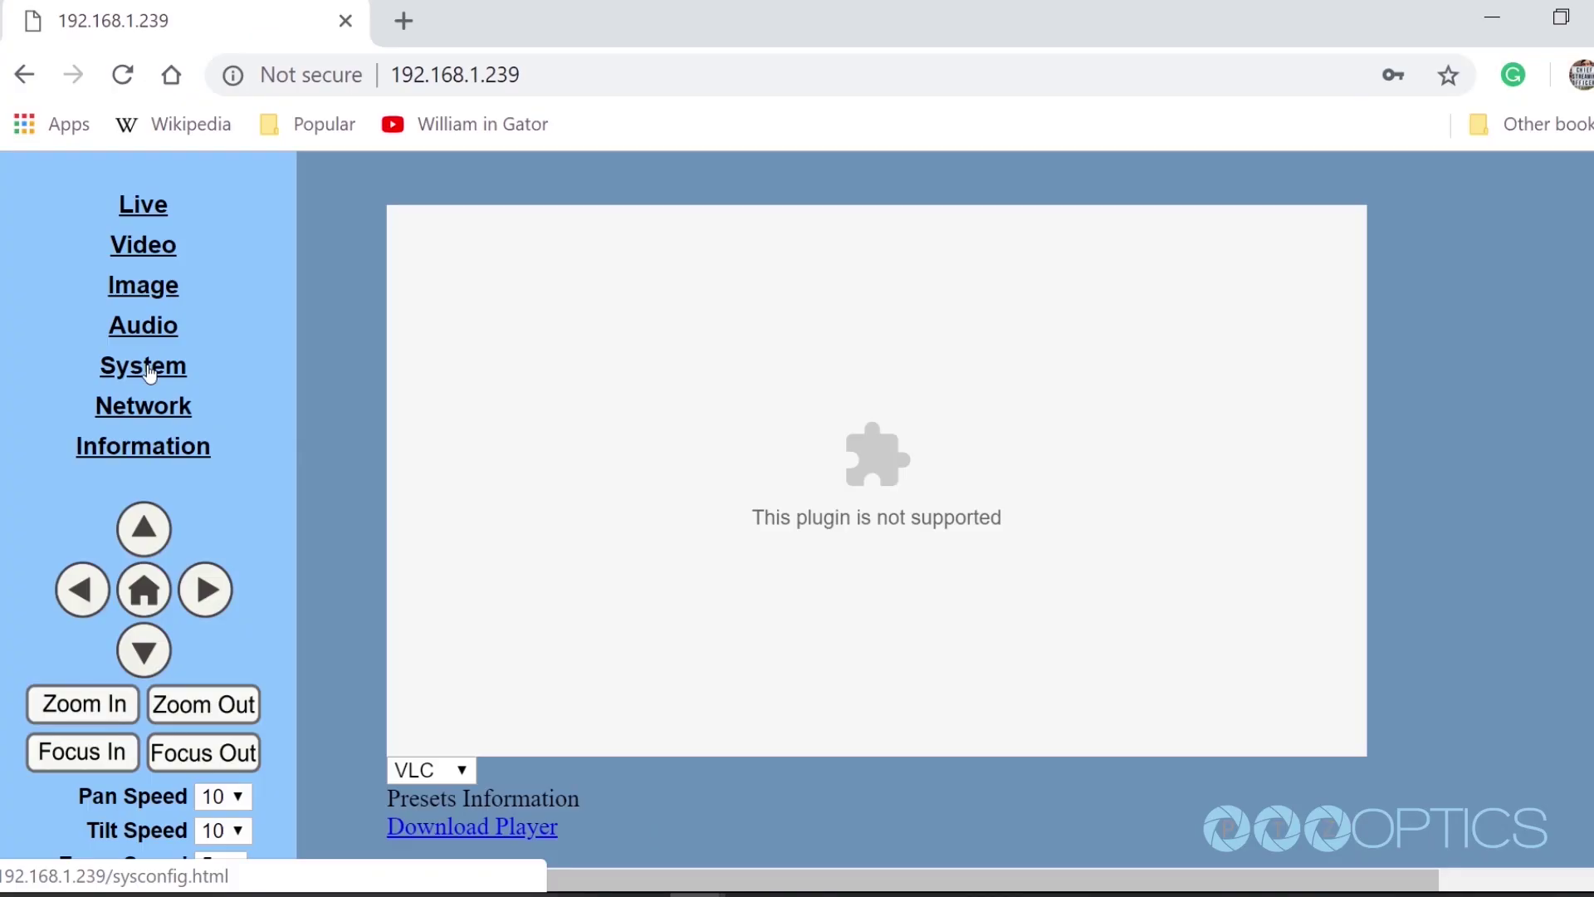
Show the System page of the 192.168.1.239 camera, with Work Mode RTSP
left_click(149, 372)
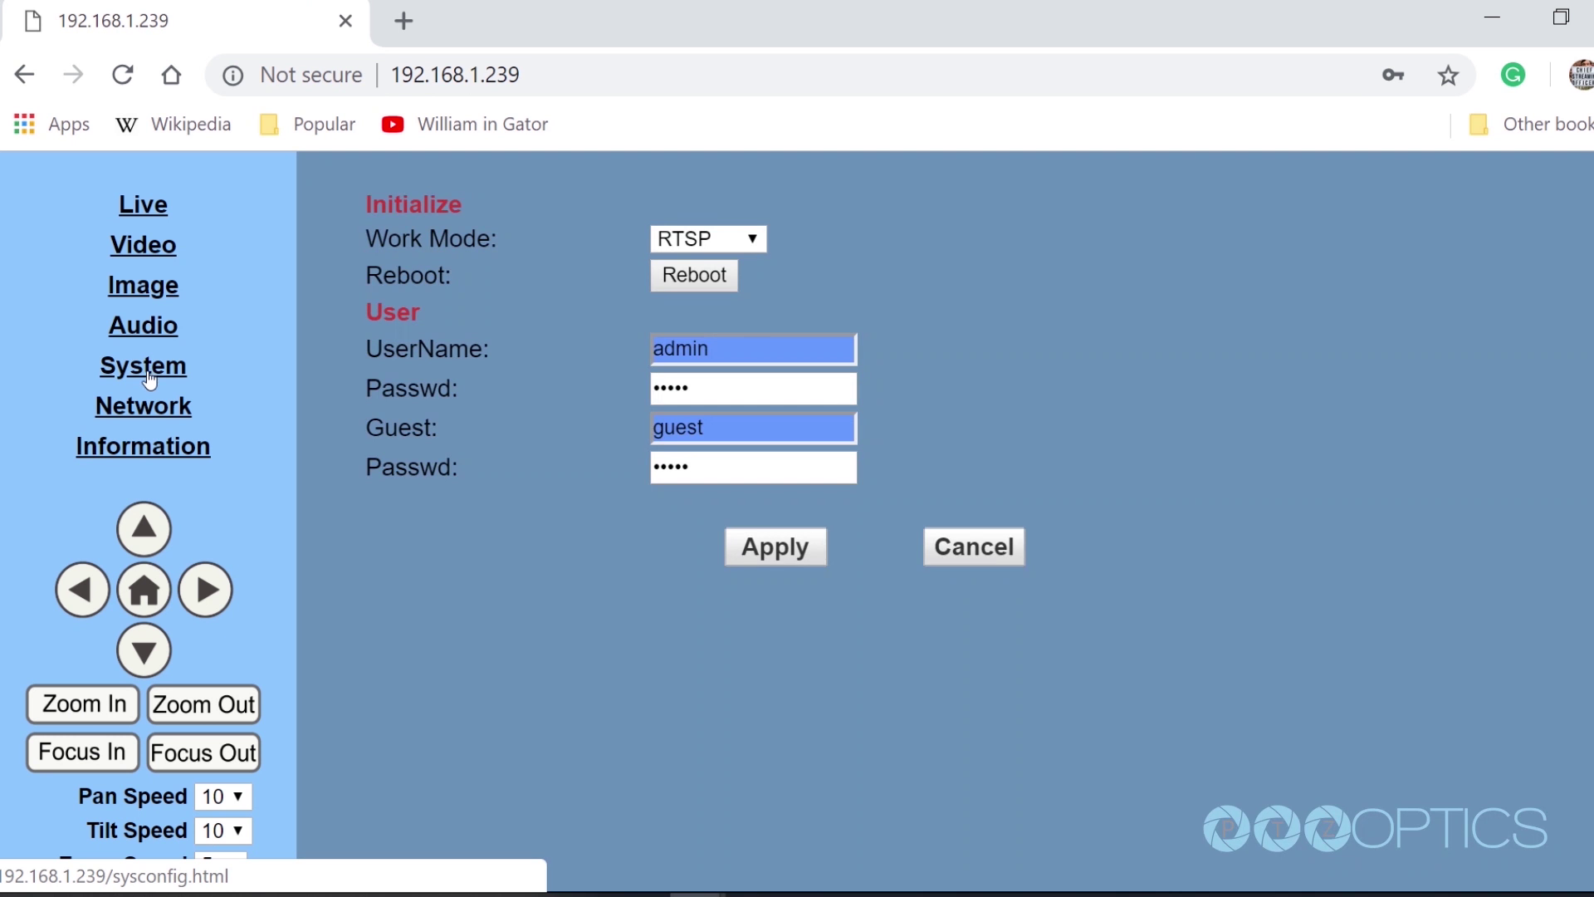